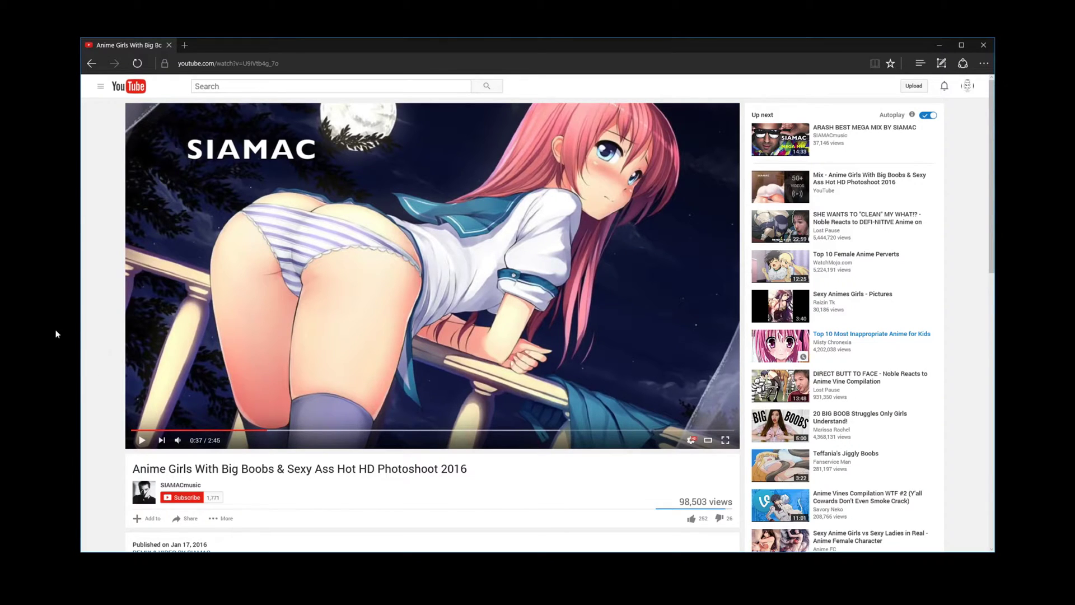
Expand the full description of the YouTube video paused at 0:37, then return to the player
scroll(126, 422, down, 4)
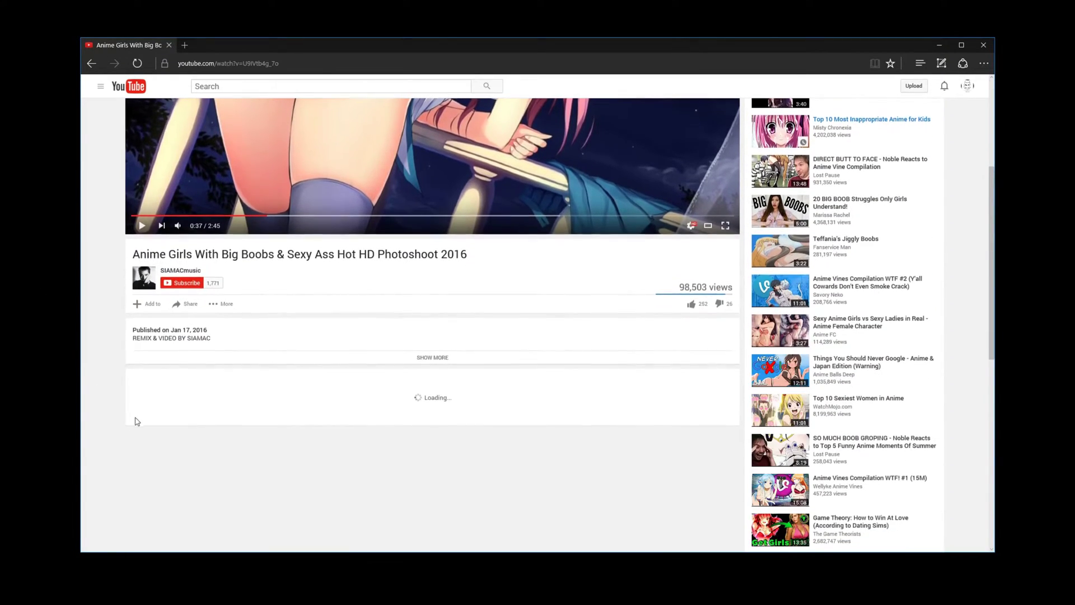
click(434, 358)
scroll(124, 407, up, 4)
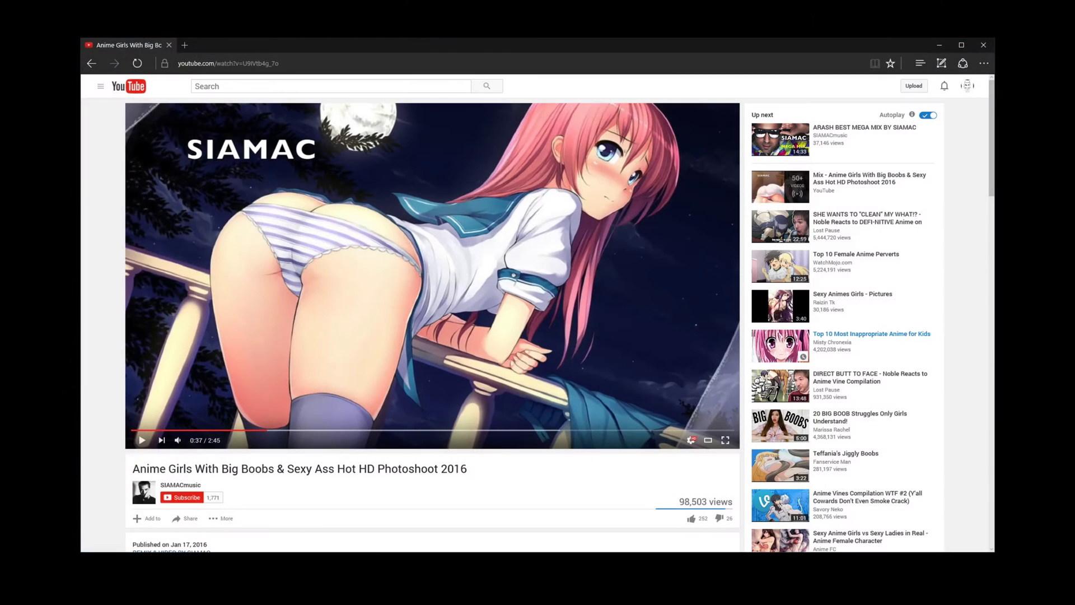
Start Paint and paste the 4480 × 1440 px desktop screenshot into a new canvas
key(super)
key(super)
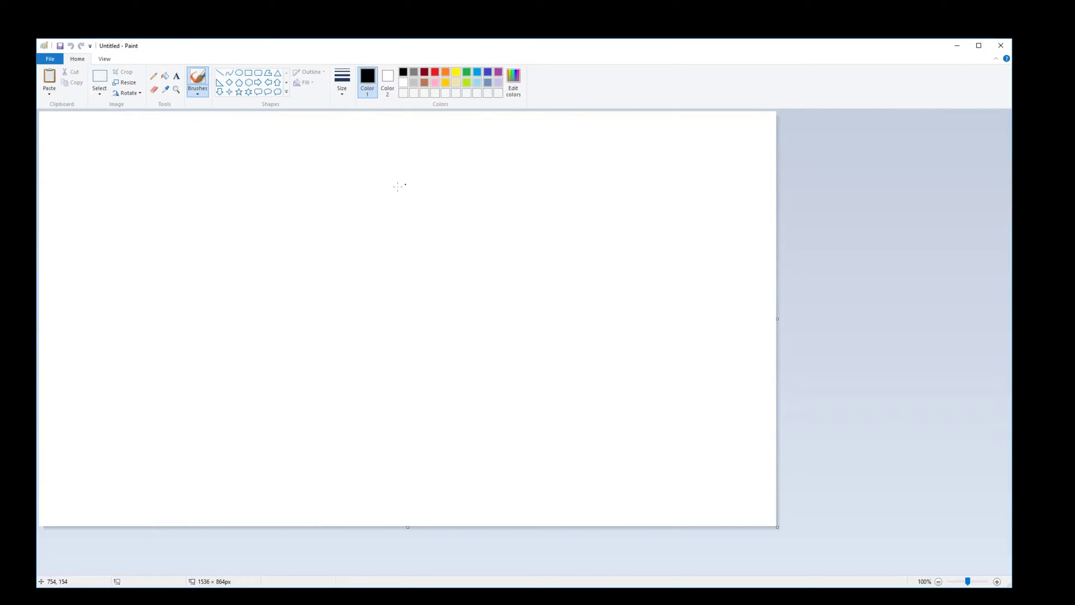
key(ctrl+v)
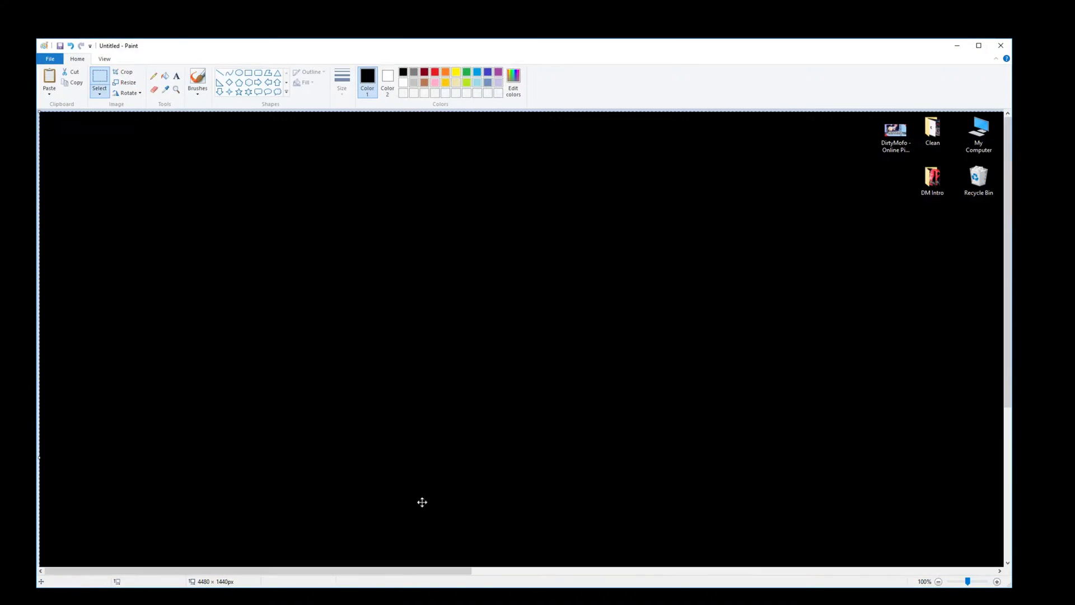
mouse_move(430, 571)
mouse_down()
mouse_move(914, 571)
mouse_move(890, 571)
mouse_up()
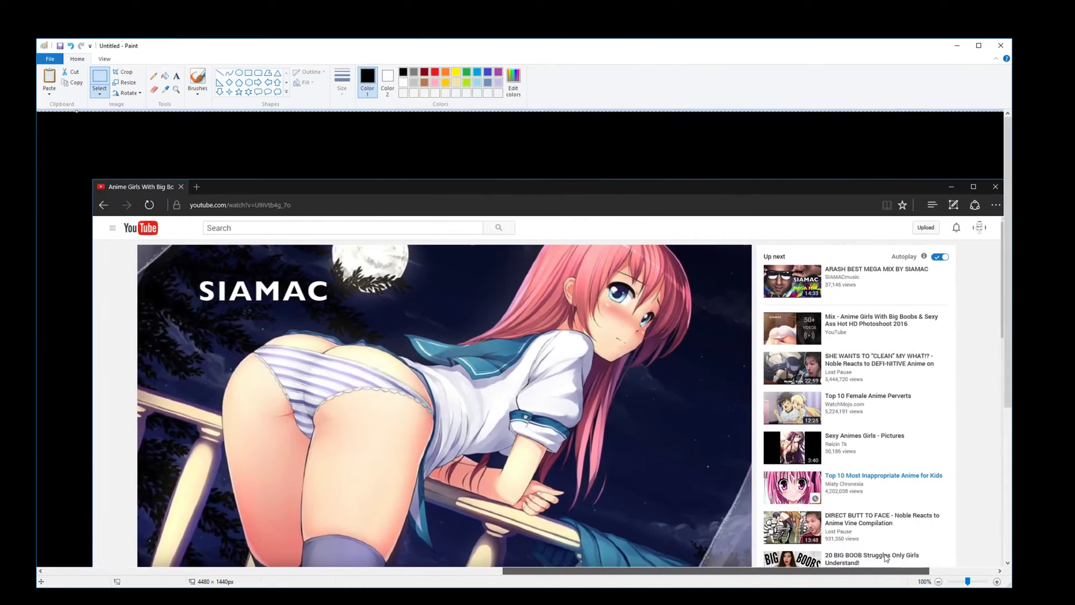
scroll(846, 464, down, 4)
scroll(846, 465, up, 2)
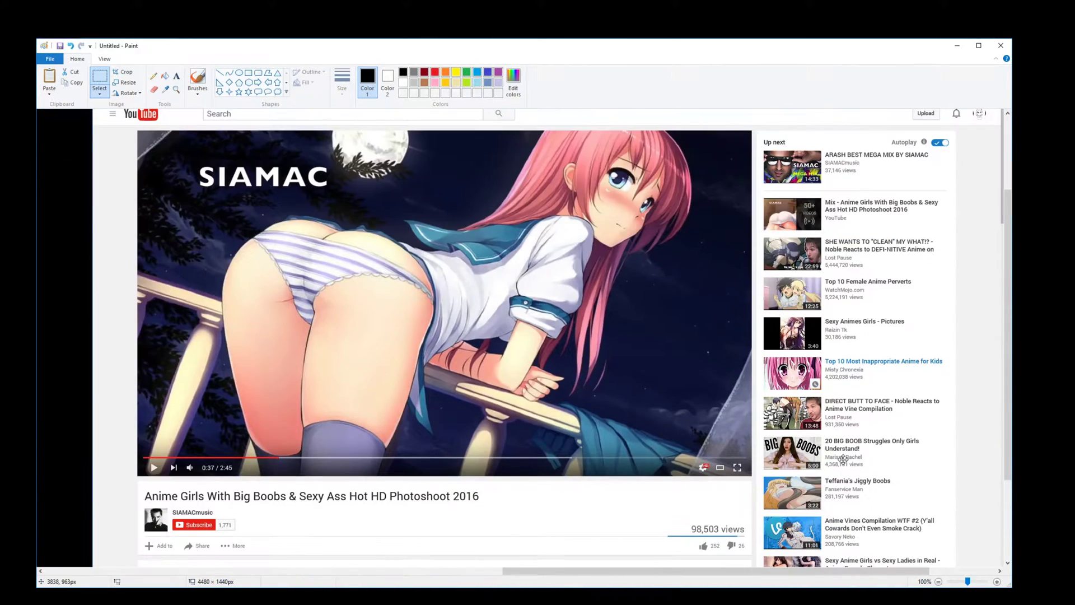
Box the video frame with the rectangular Select tool, then clear the selection
click(98, 82)
drag(137, 132, 751, 475)
drag(750, 473, 750, 475)
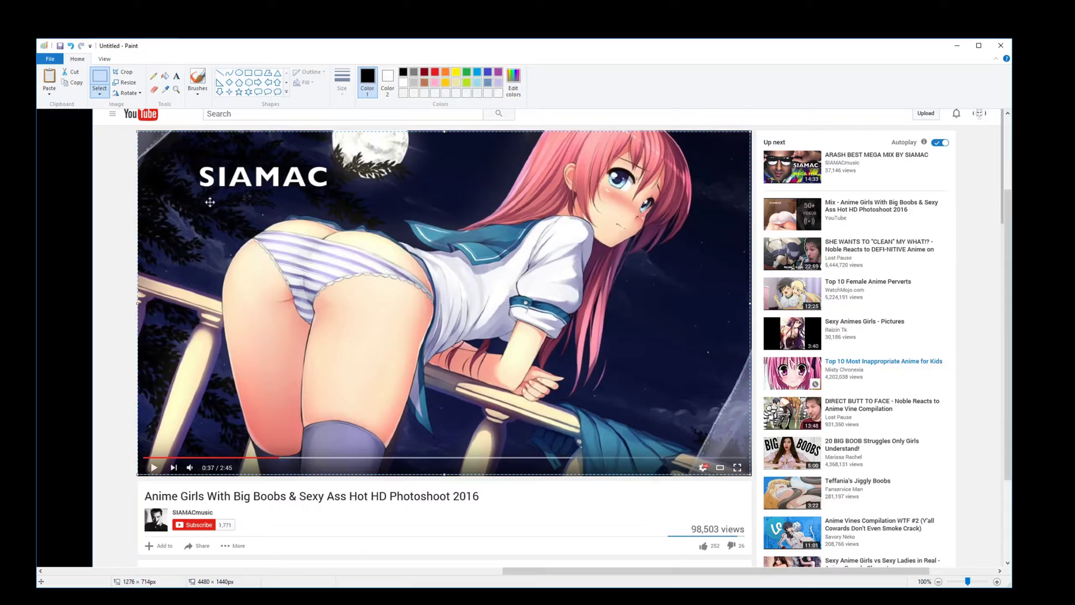
click(148, 193)
Select a 1269 × 540 px area of the video frame below the SIAMAC watermark, then deselect
click(103, 76)
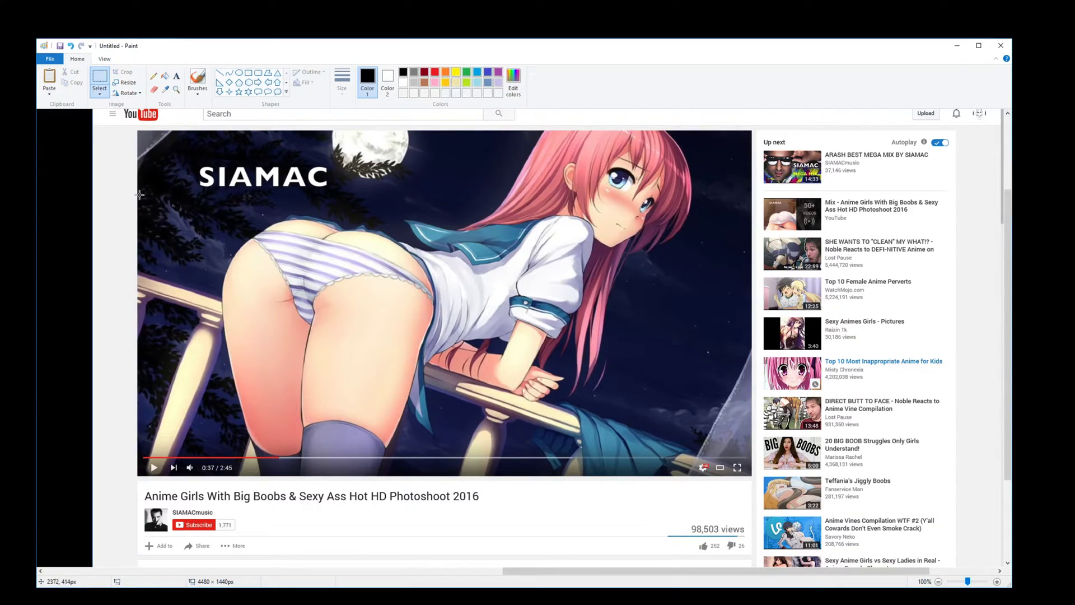
drag(140, 193, 748, 452)
drag(748, 452, 749, 451)
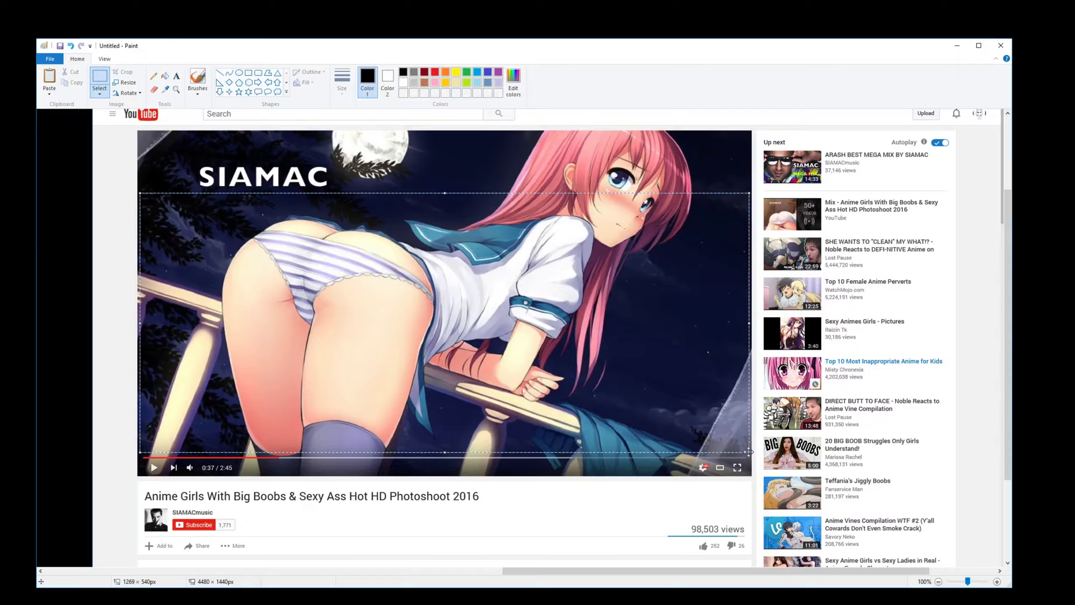
click(73, 223)
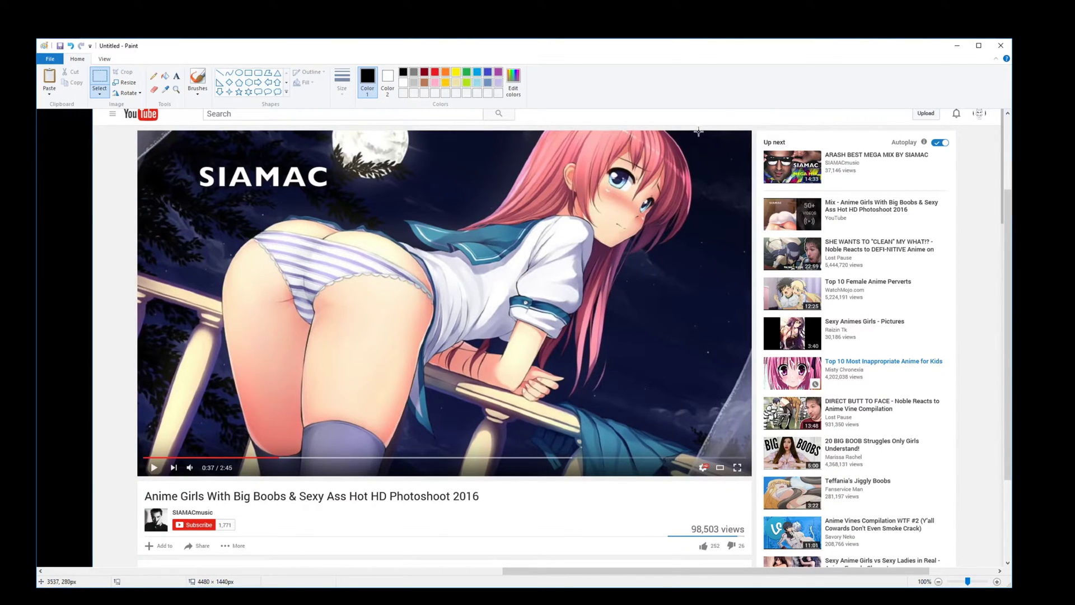
Select the girl's head and shoulders, deselect, then close Paint without saving
drag(698, 131, 511, 299)
drag(511, 298, 510, 299)
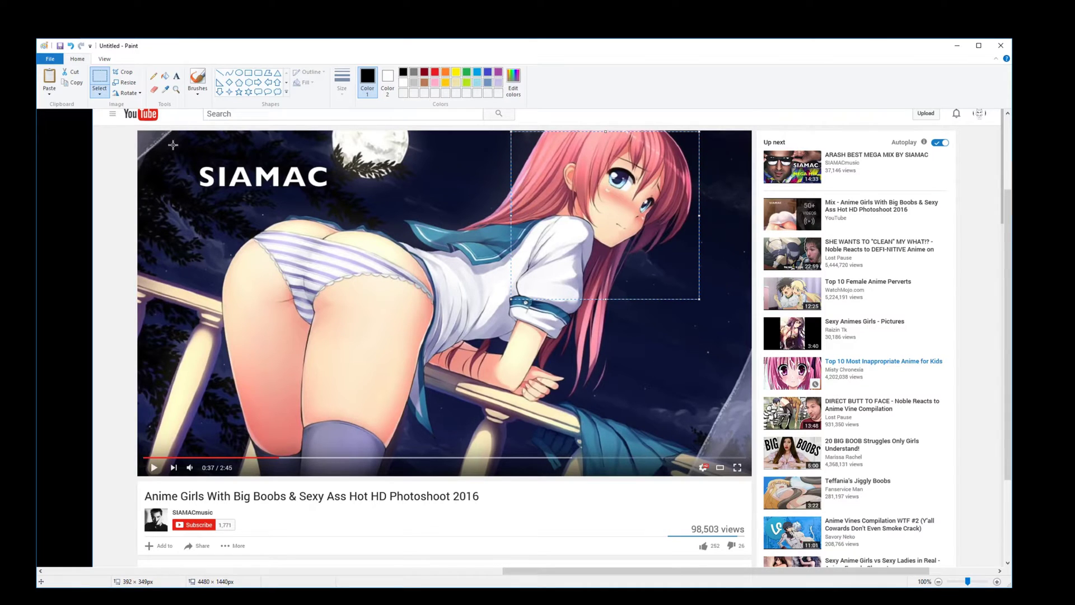
click(337, 212)
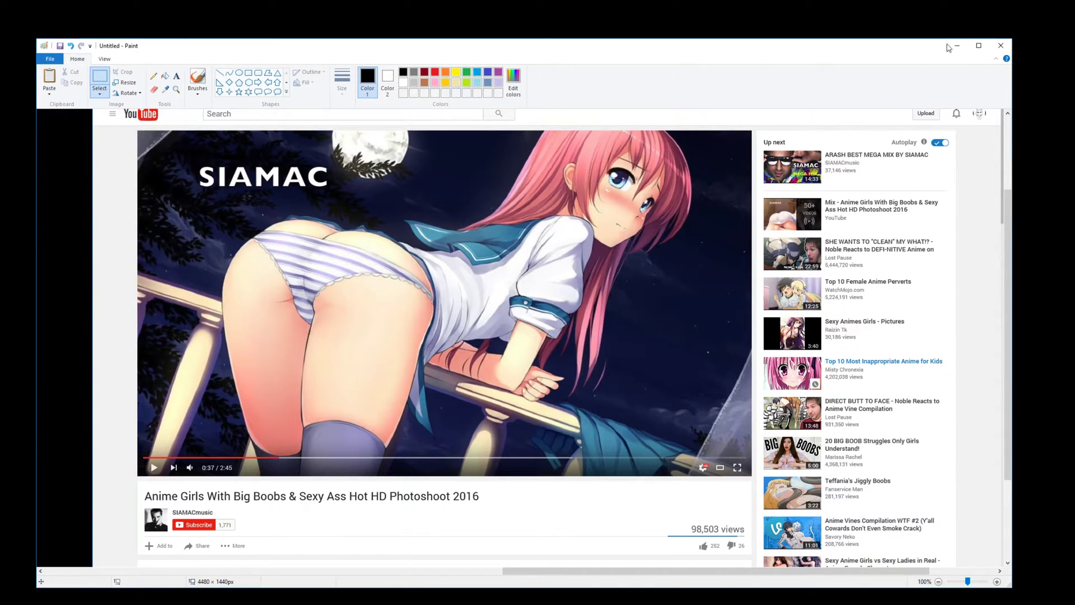
click(1002, 47)
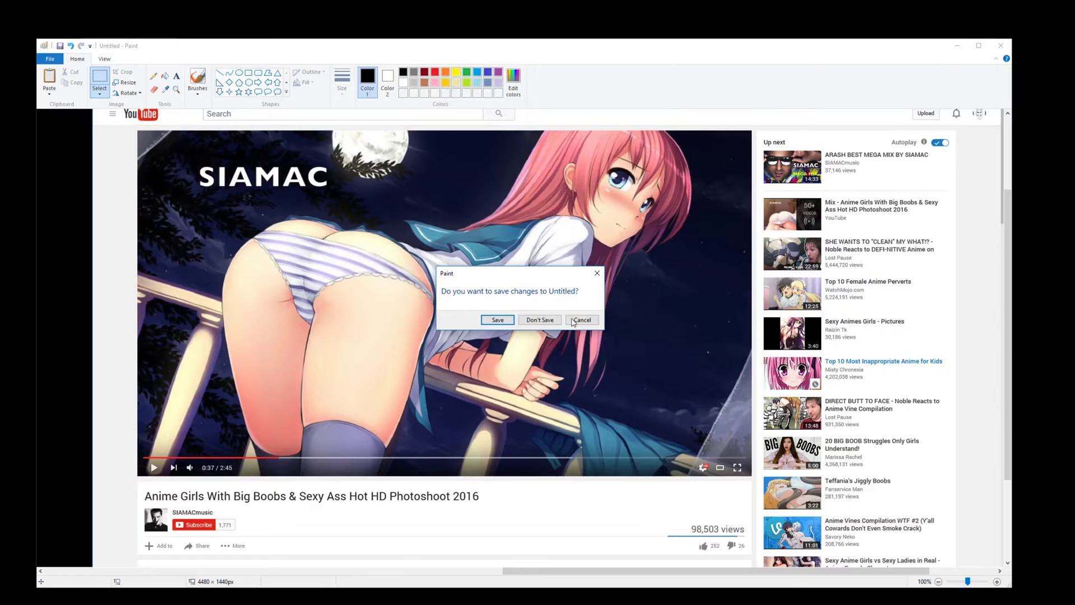
click(520, 322)
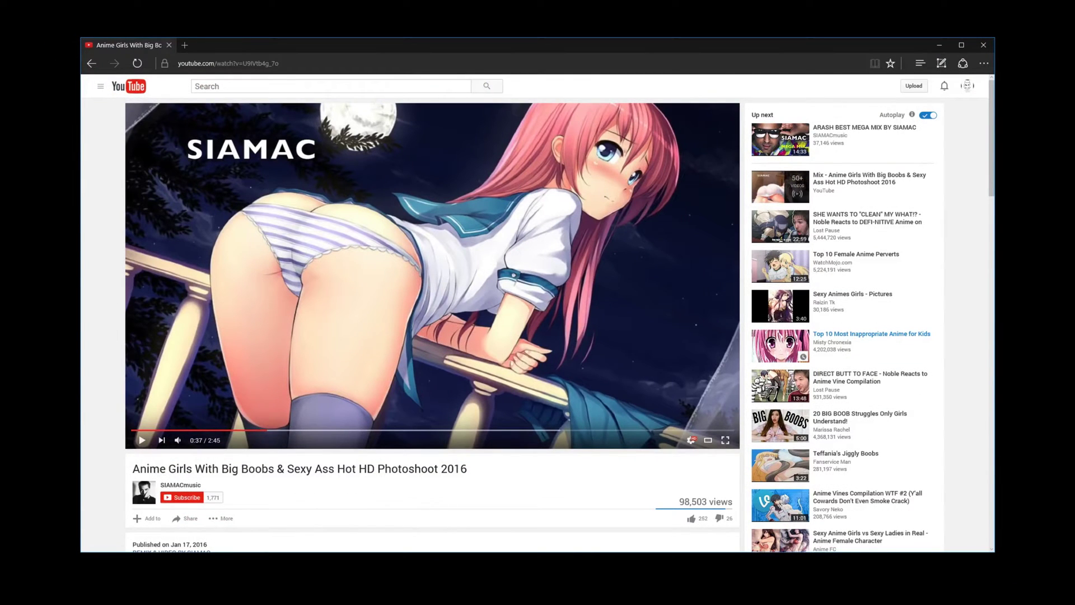
Snip the paused video frame with Snipping Tool and save it to the Desktop as Capture.PNG
key(super)
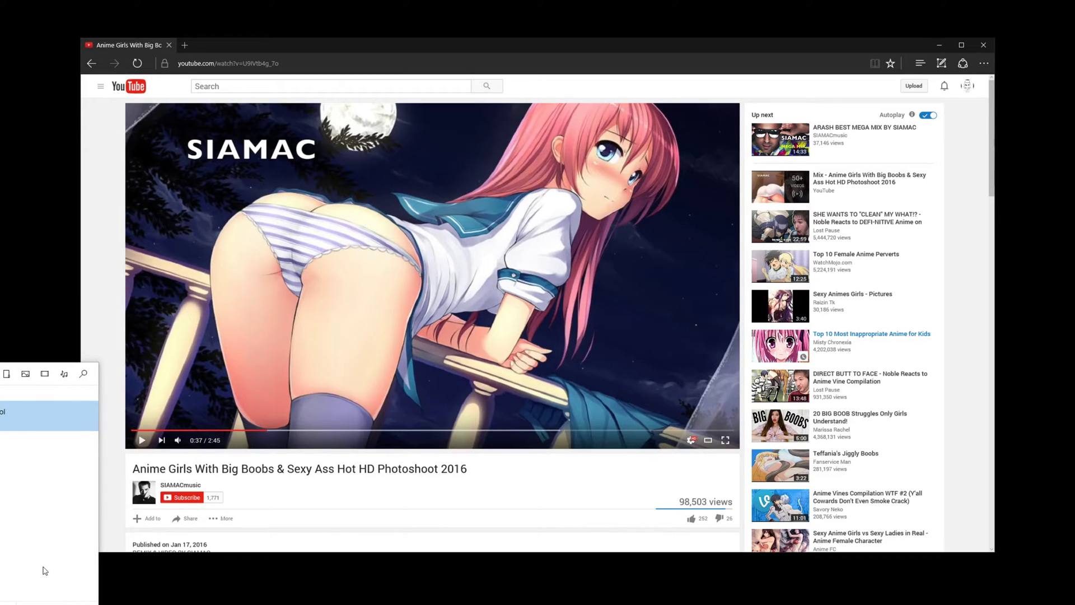
key(Return)
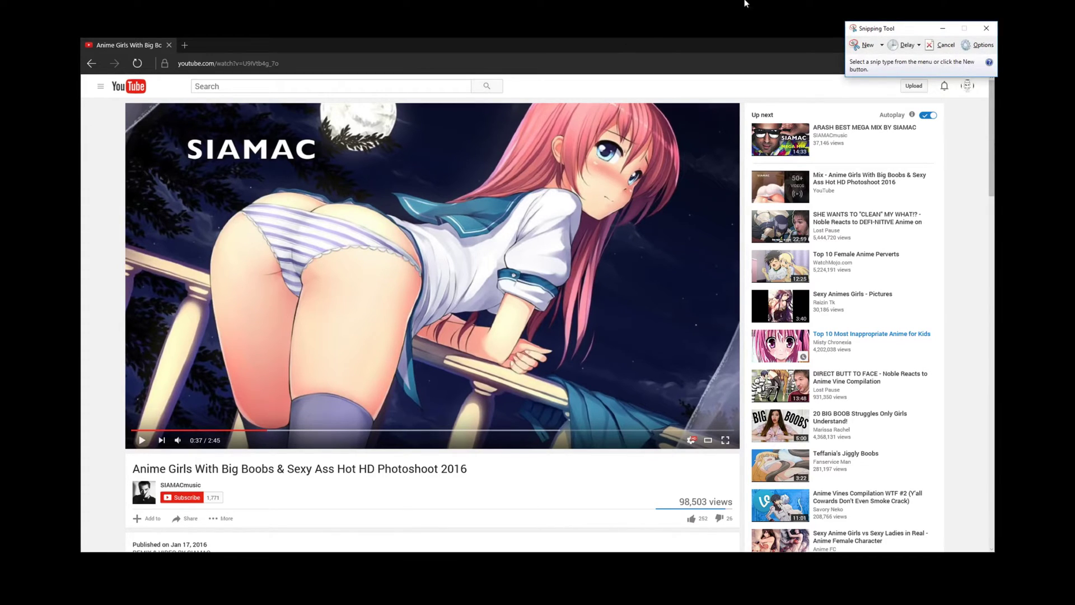
click(863, 45)
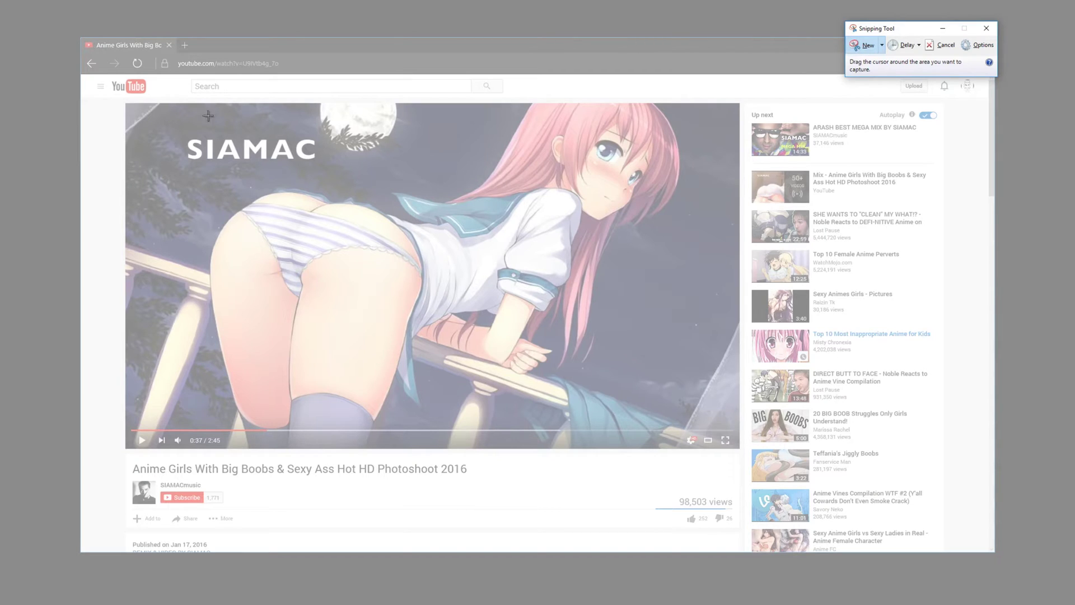
drag(125, 103, 738, 448)
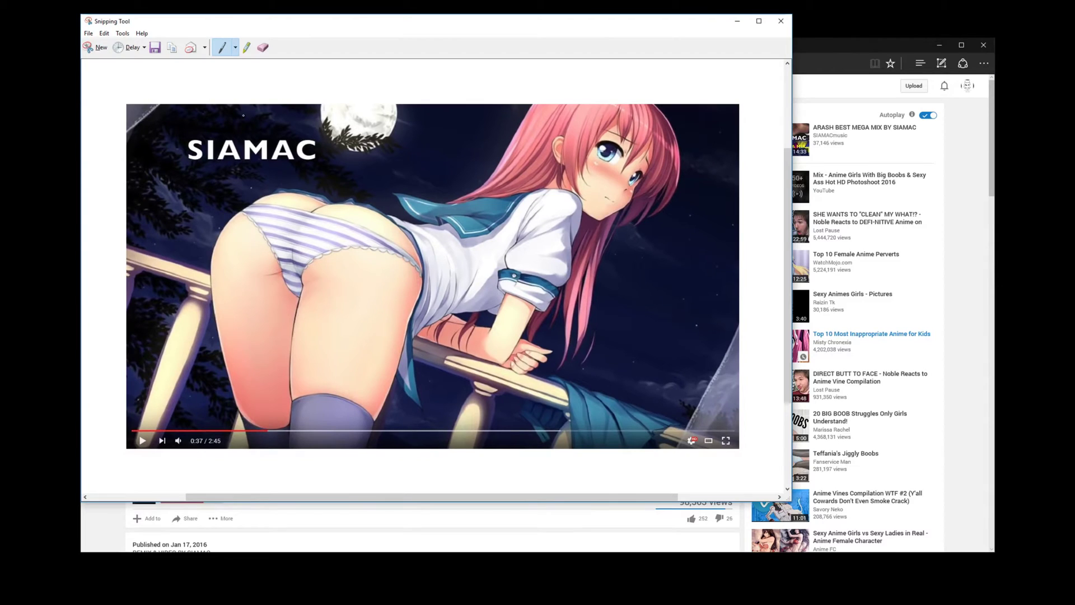
drag(384, 24, 436, 28)
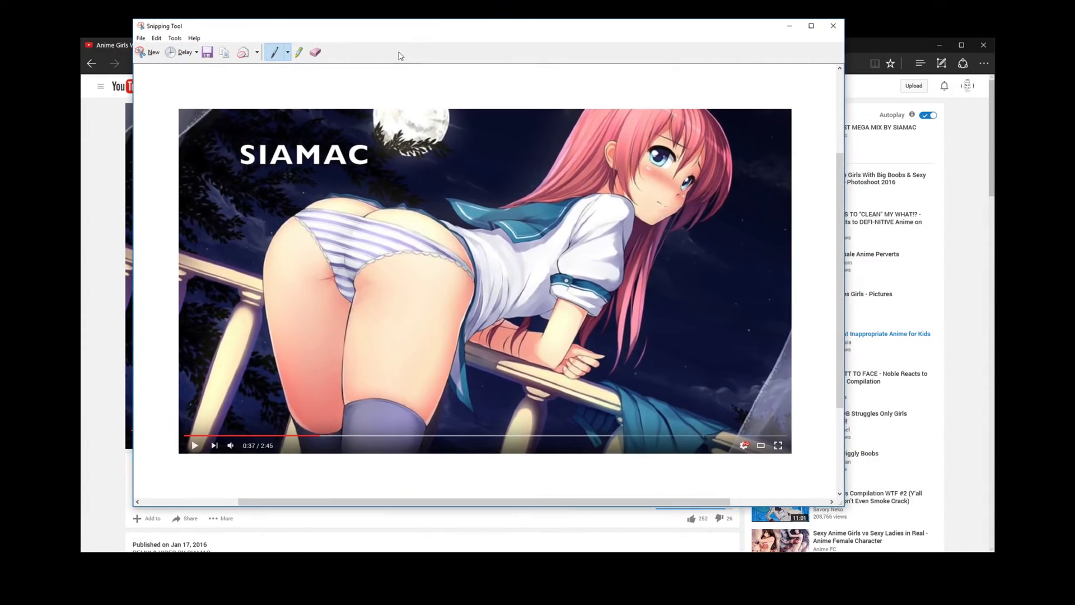
click(207, 53)
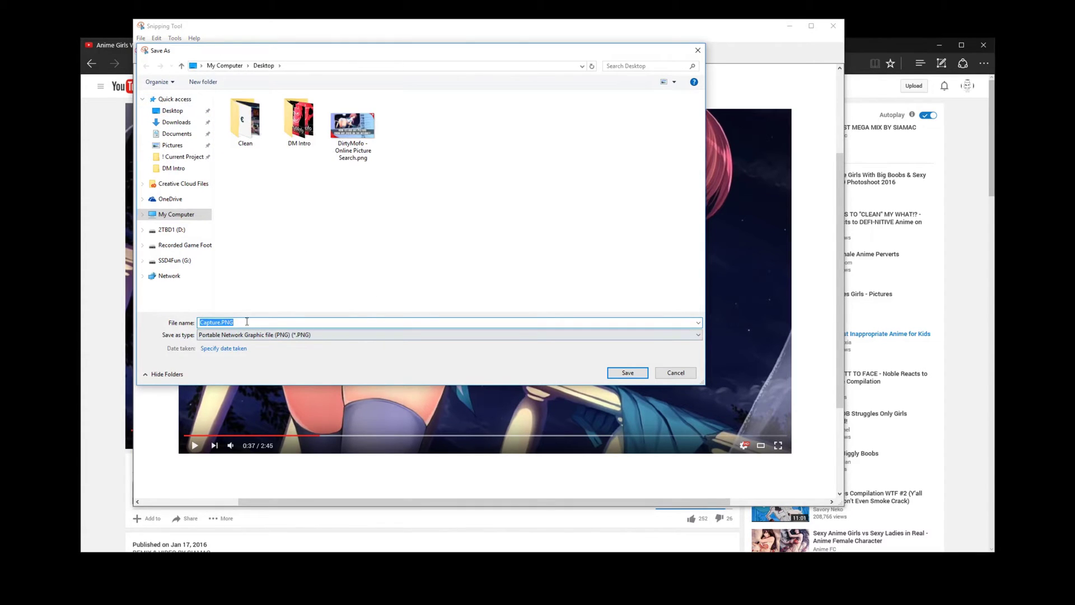
click(627, 372)
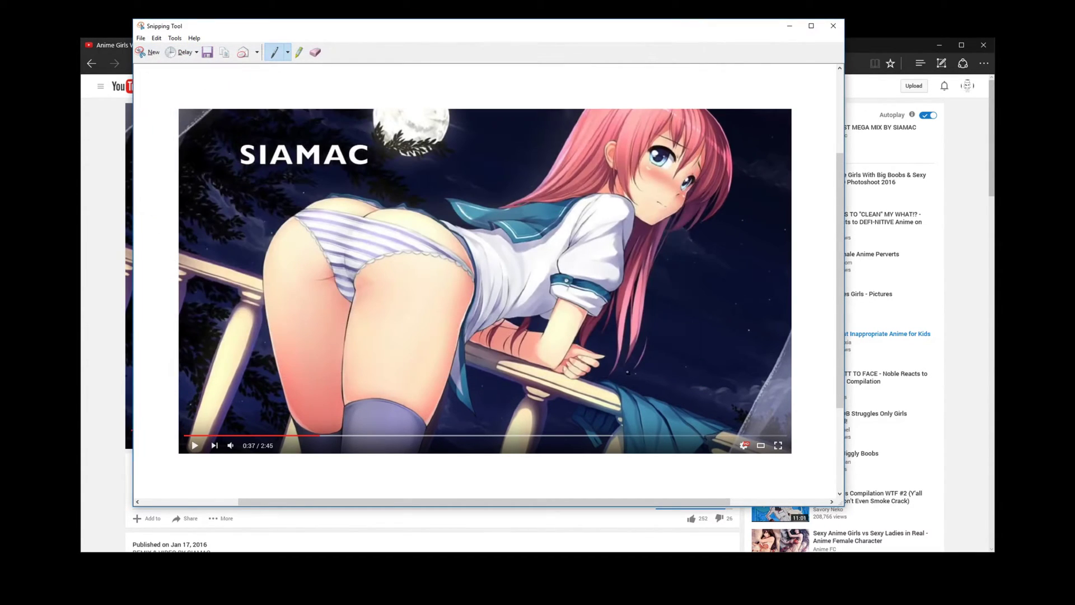
Close Snipping Tool, open google.com/images with its search-by-image panel in a new tab, then return to YouTube
click(840, 28)
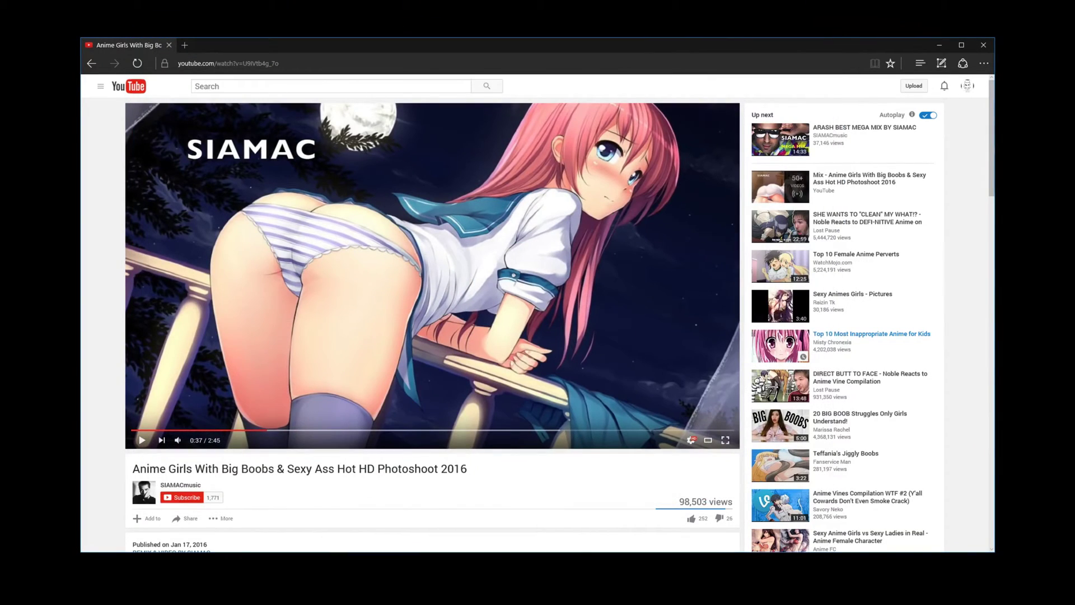
click(186, 44)
click(270, 66)
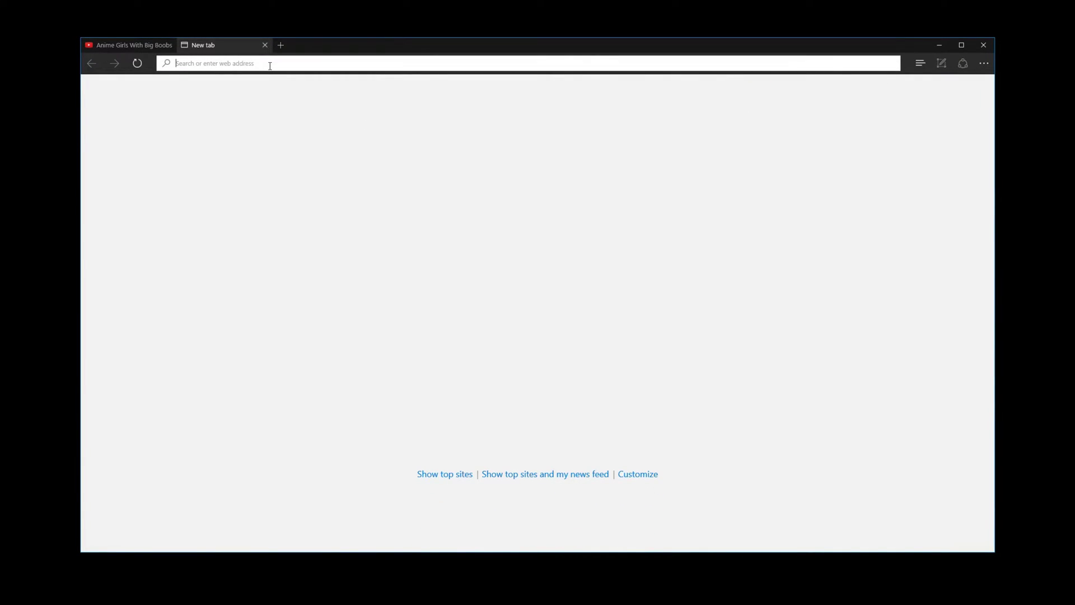
text(google.com)
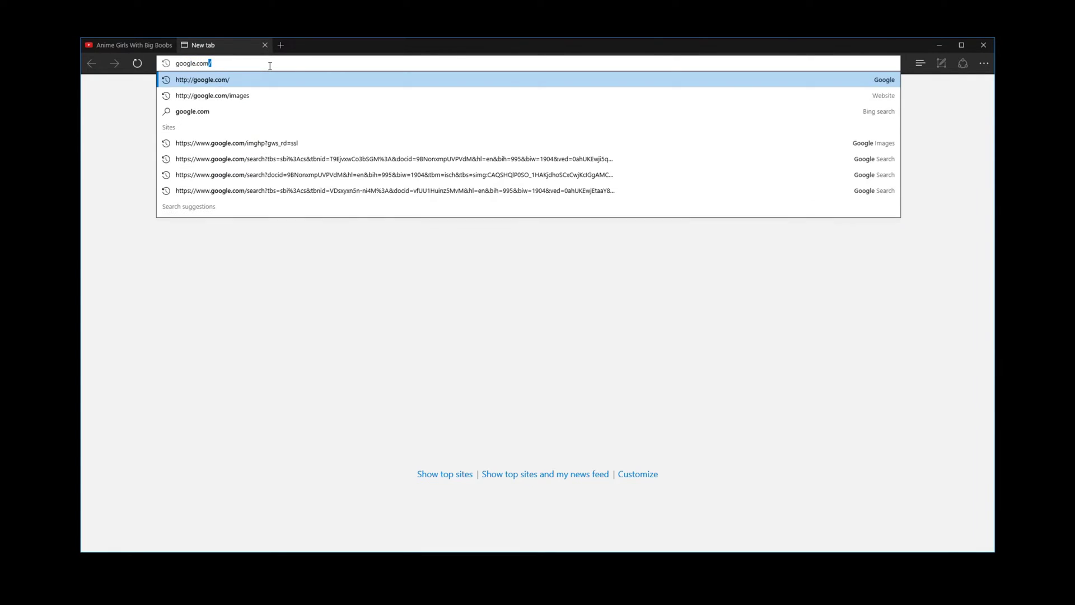
text(/images)
key(Return)
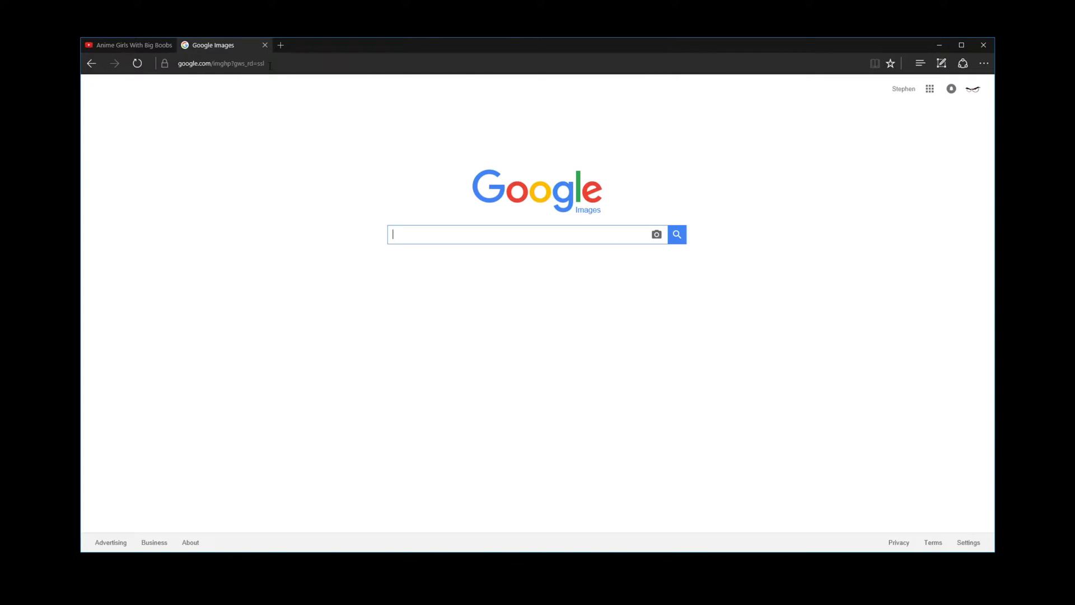
click(657, 236)
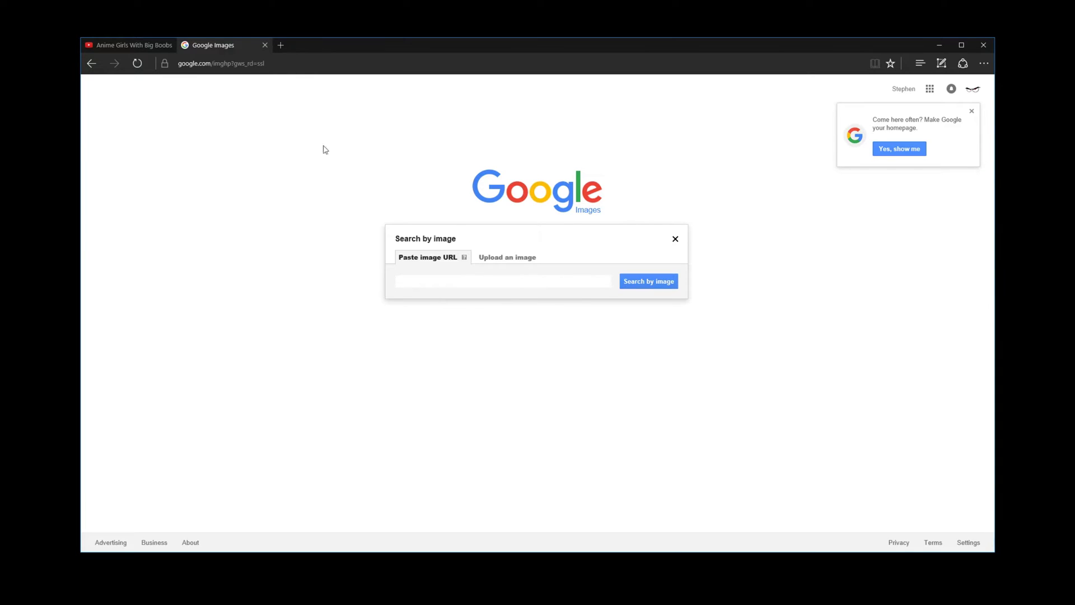
click(128, 45)
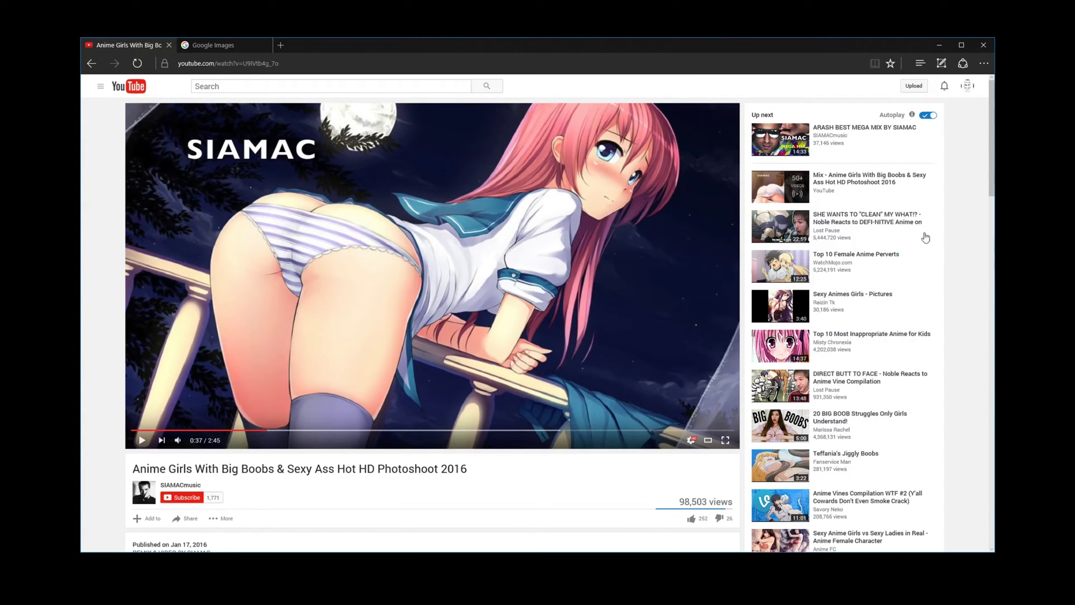
Copy the Top 10 anime thumbnail picture and paste it into Google's search by image
right_click(779, 343)
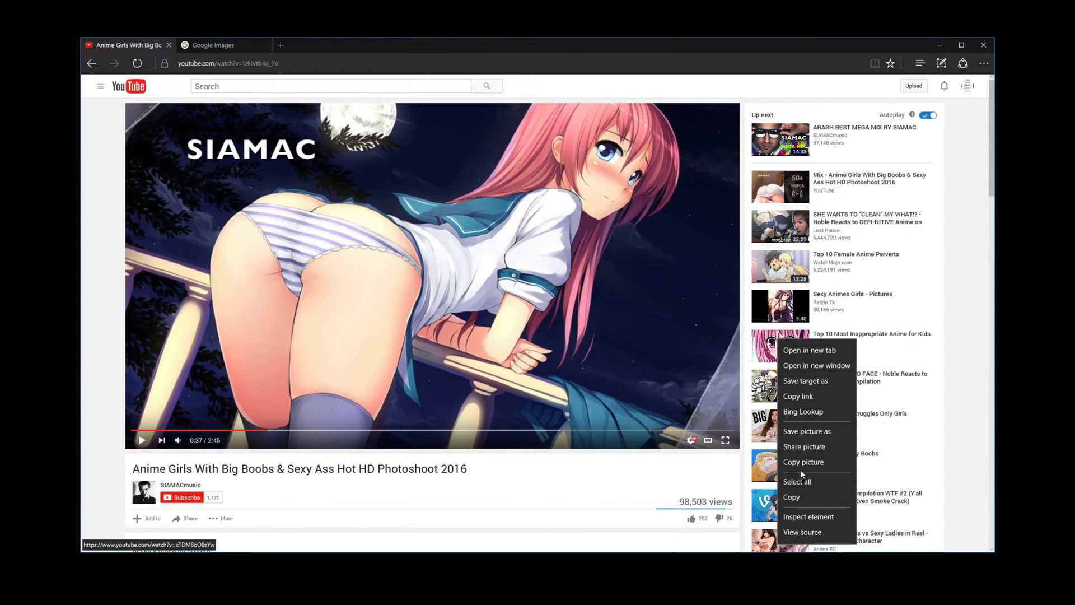
click(802, 462)
click(225, 45)
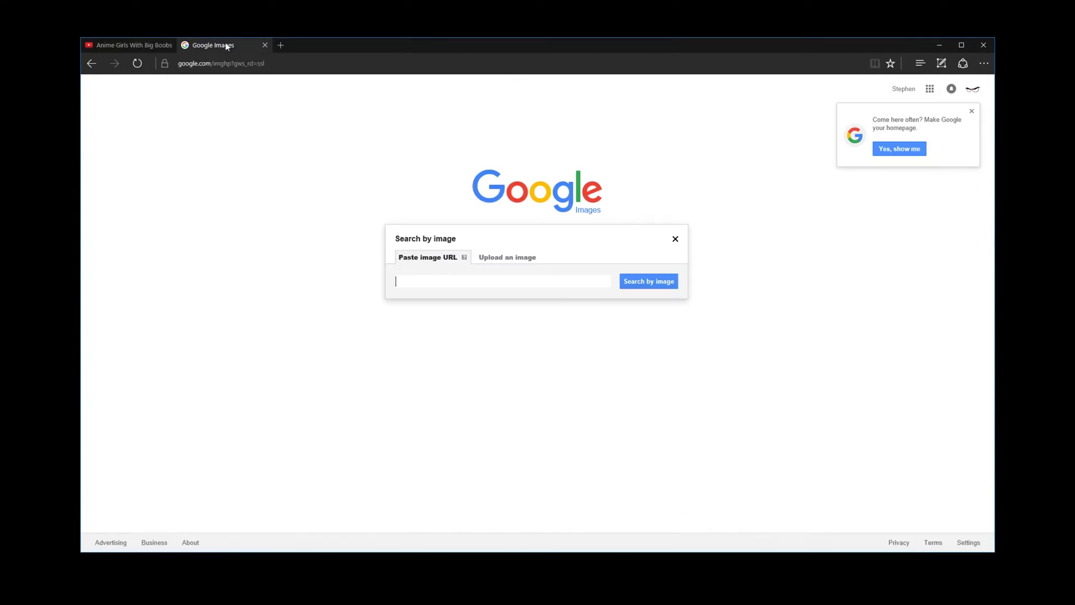
right_click(431, 280)
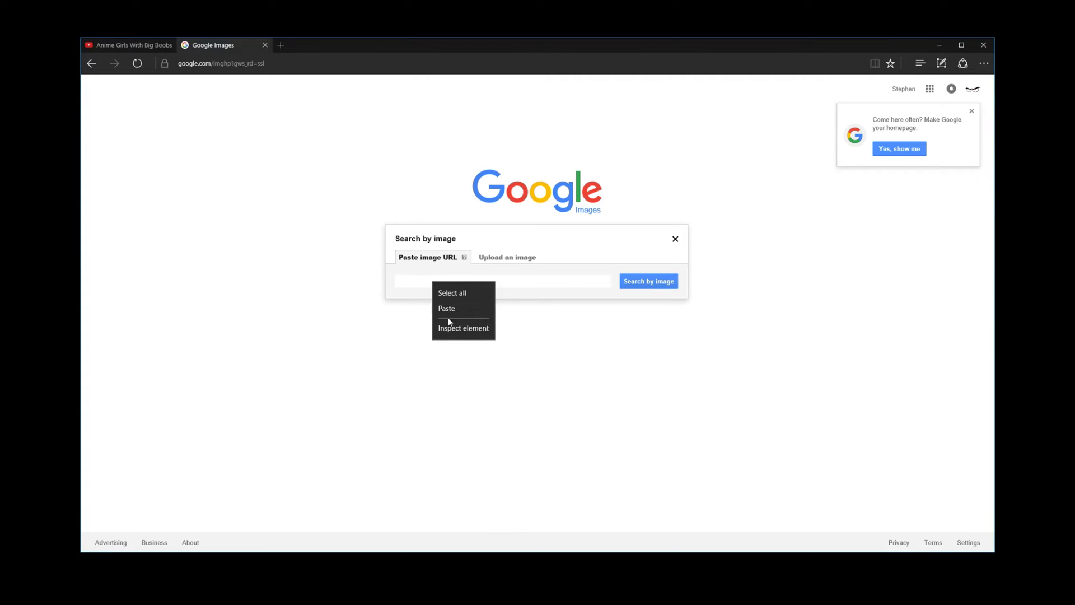
click(447, 309)
click(657, 285)
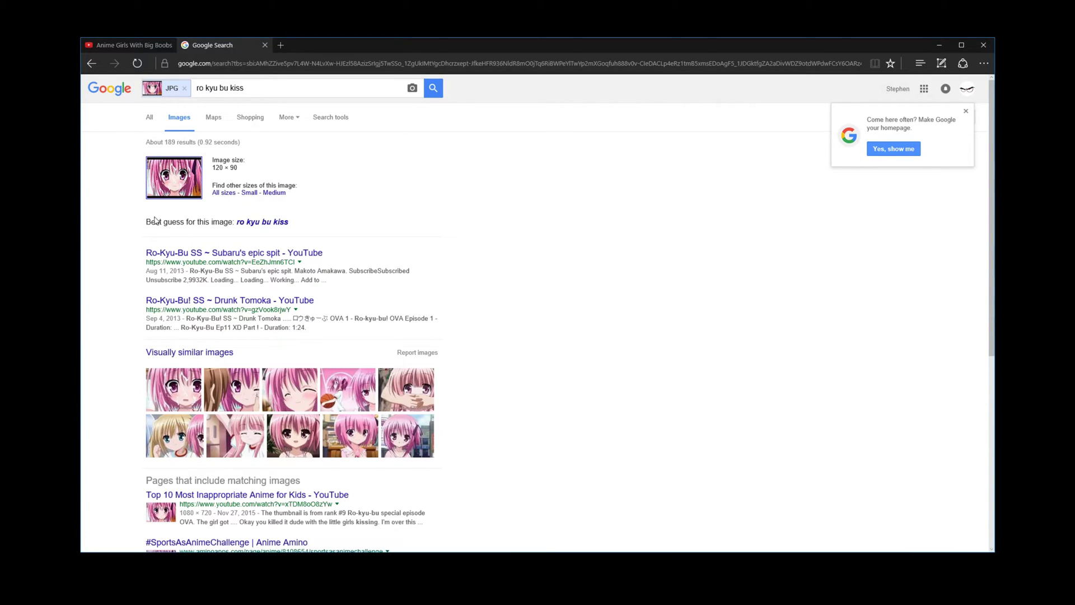
drag(173, 225, 294, 224)
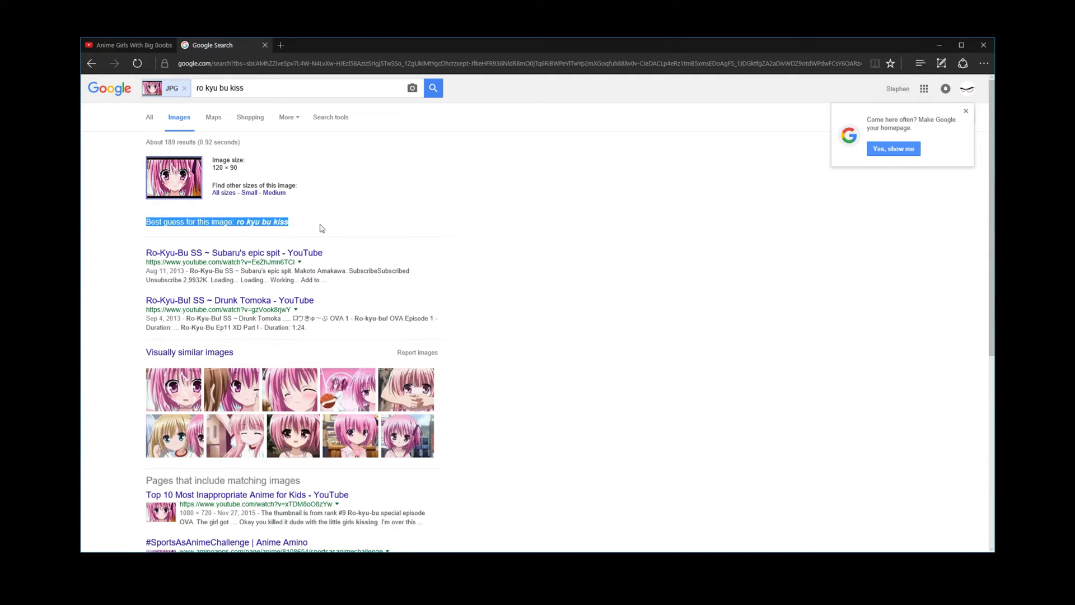
click(322, 228)
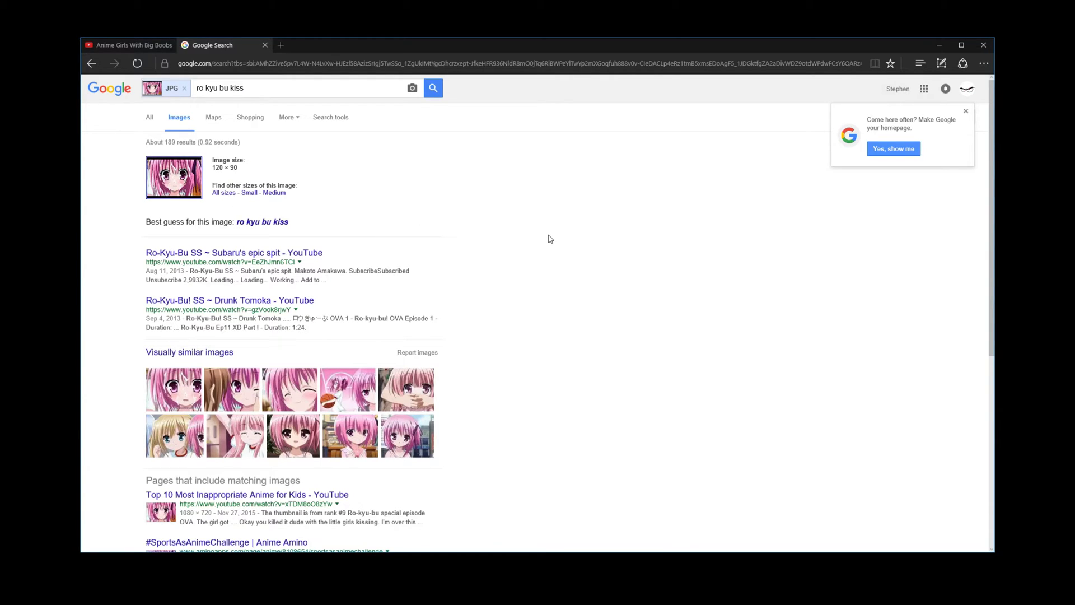
scroll(554, 302, down, 2)
scroll(552, 321, up, 2)
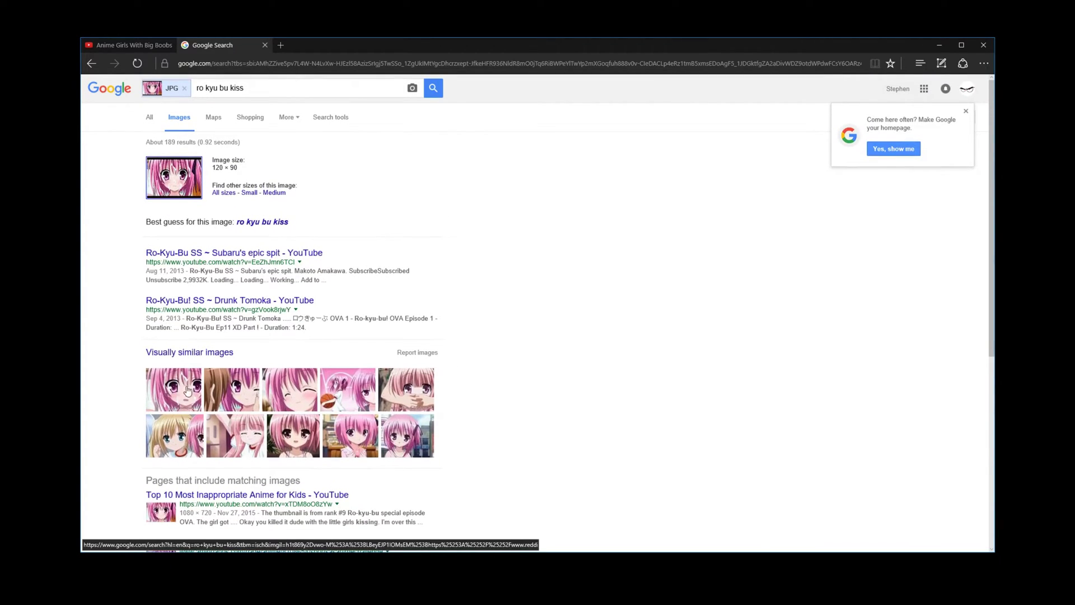
Upload Capture.PNG from the Desktop to Google's search by image
click(92, 64)
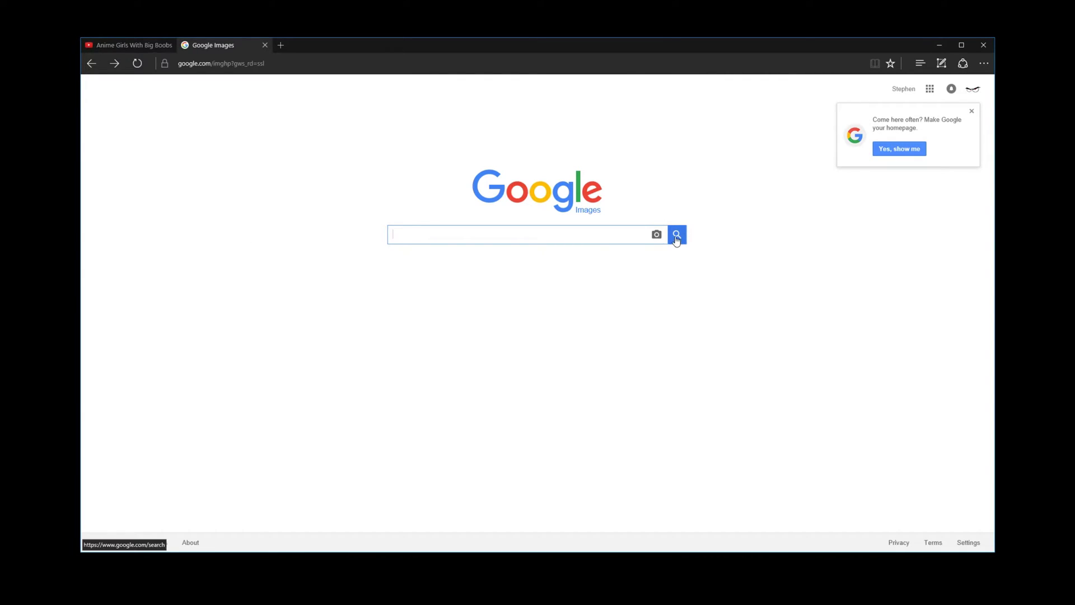
click(657, 234)
click(508, 258)
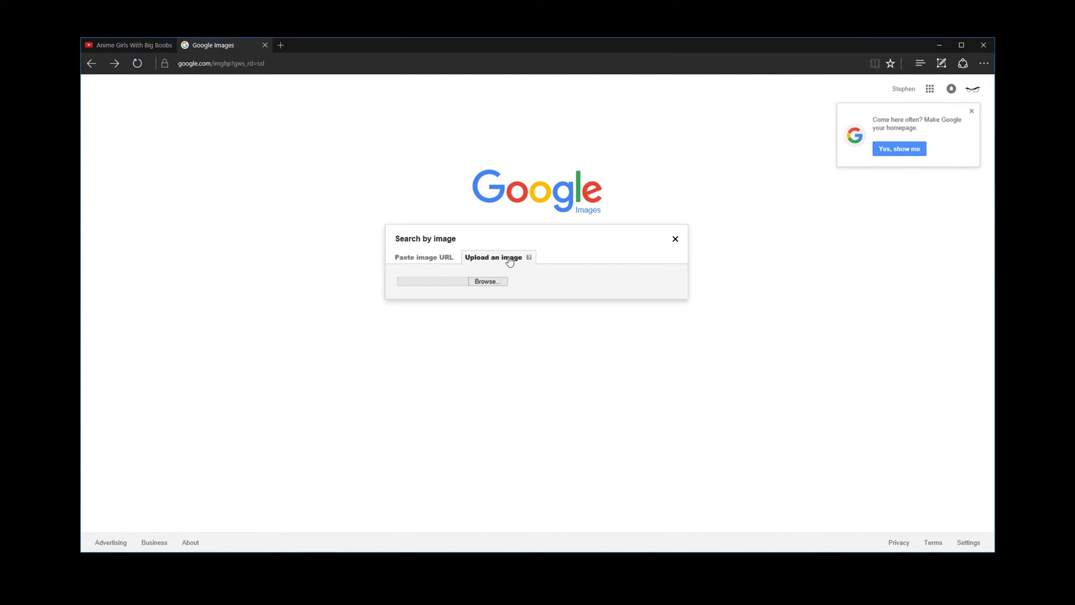
click(487, 282)
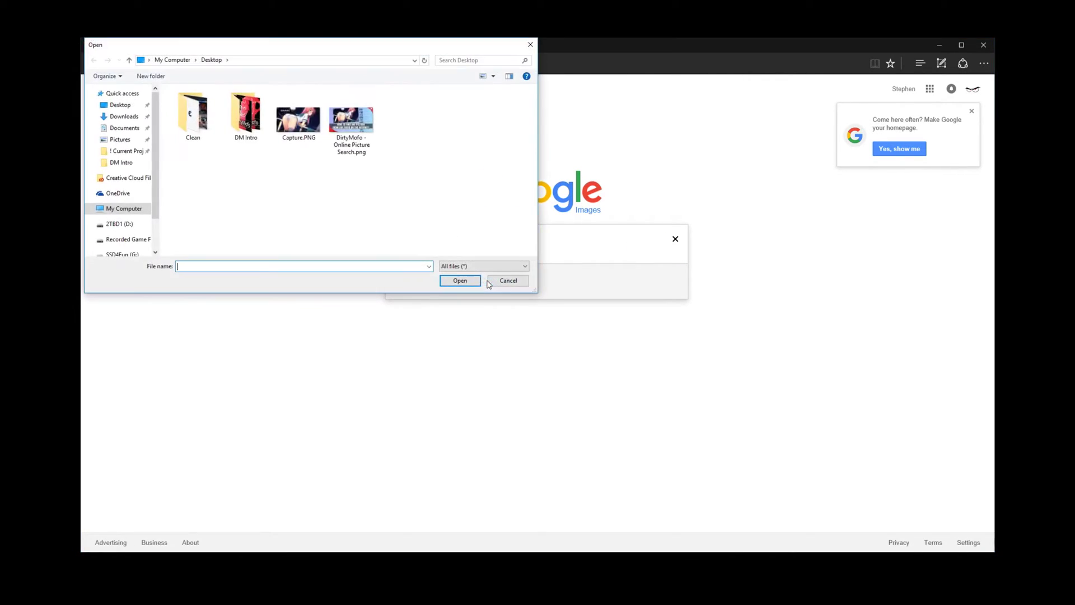
click(299, 131)
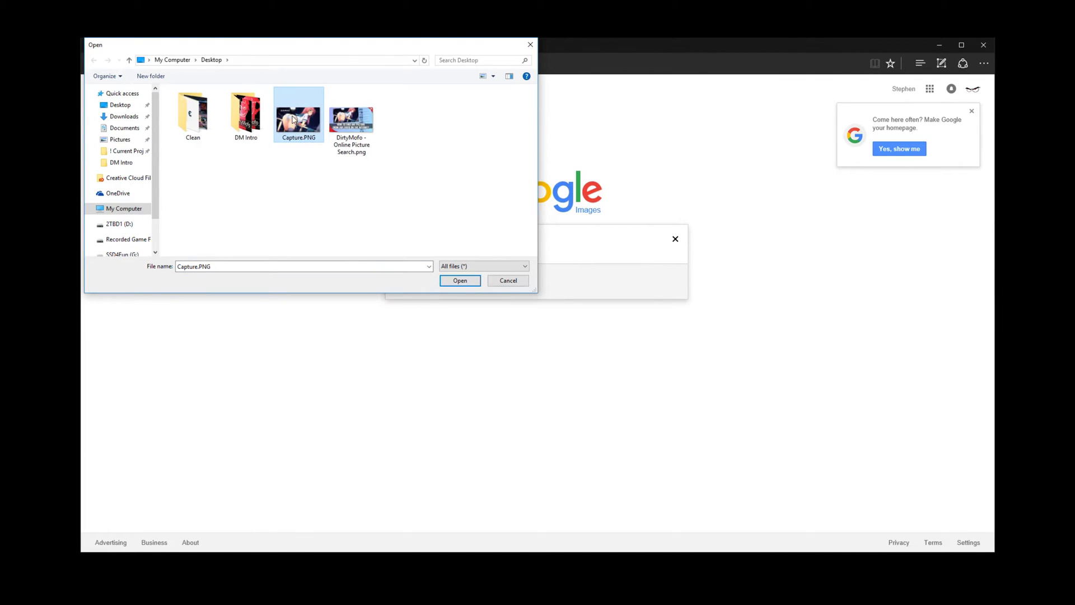
double_click(295, 124)
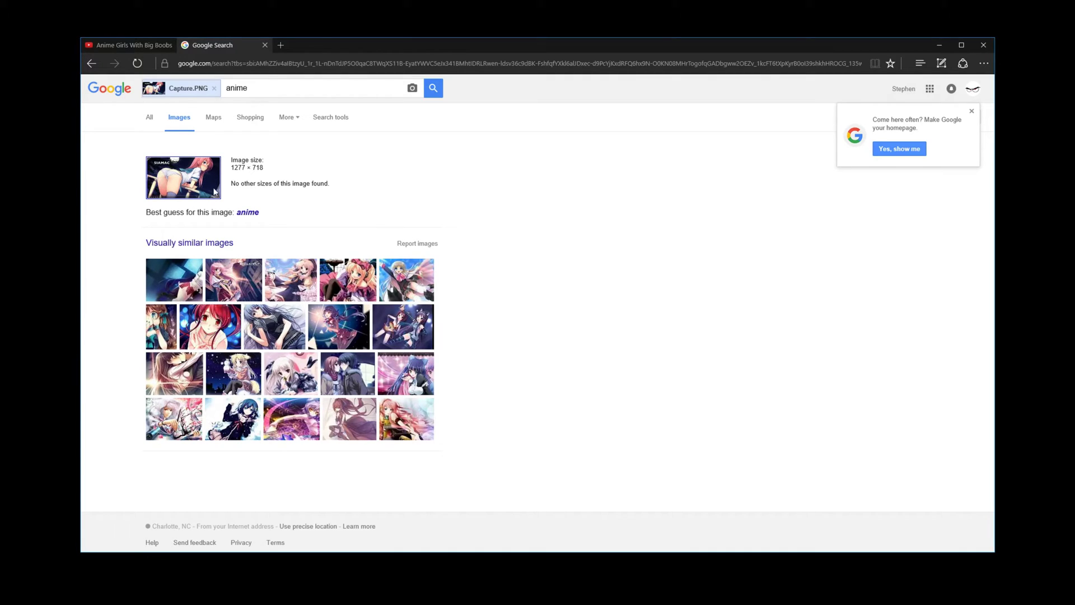
click(292, 61)
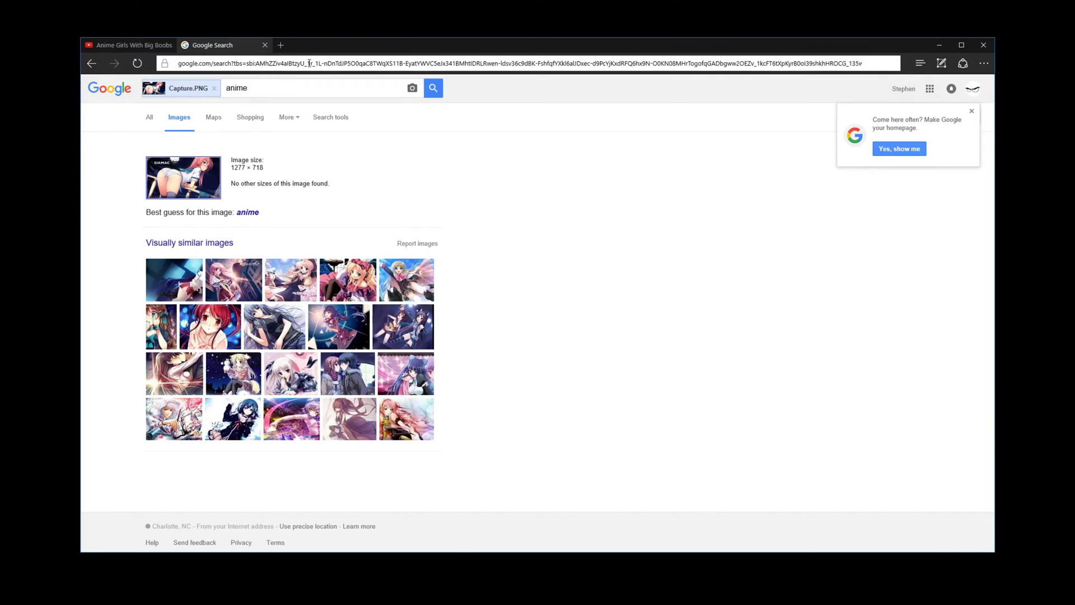
Load karmadecay.com in the second tab in place of the Google results
click(309, 64)
text(k)
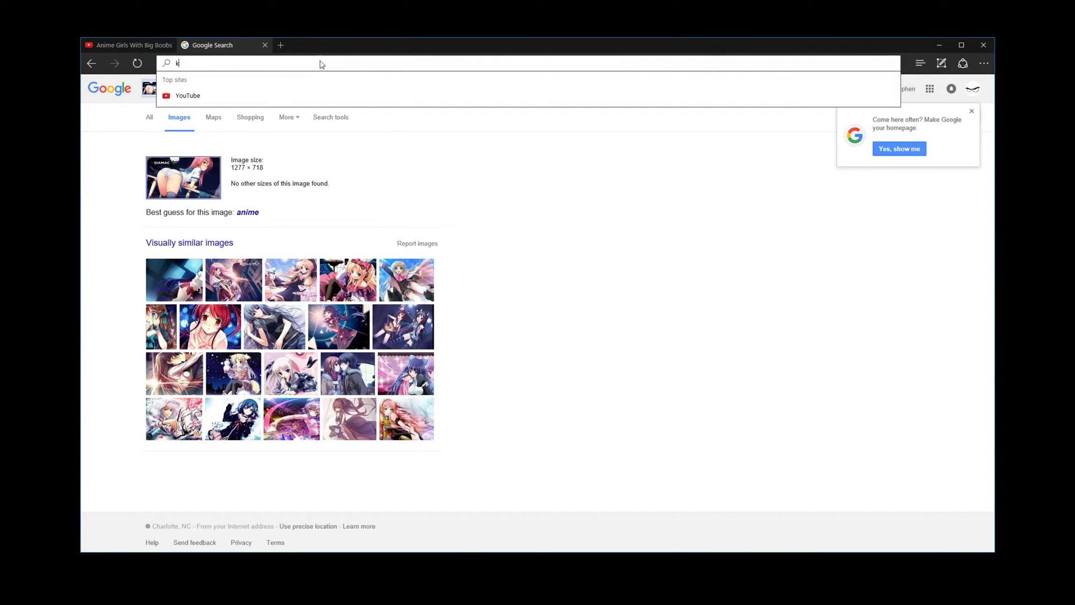
text(armadecay.com)
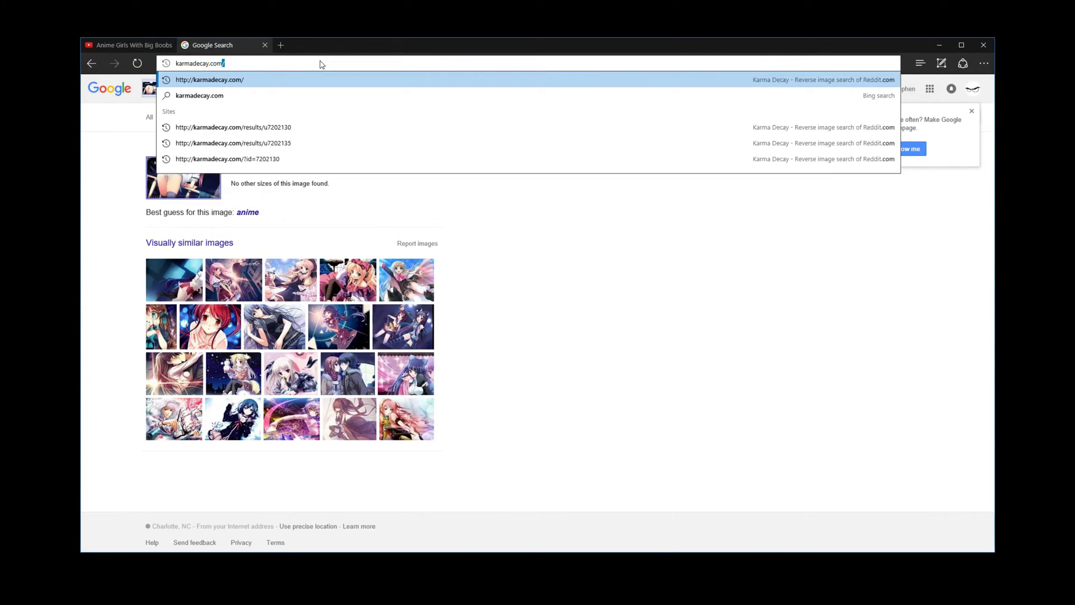
key(Return)
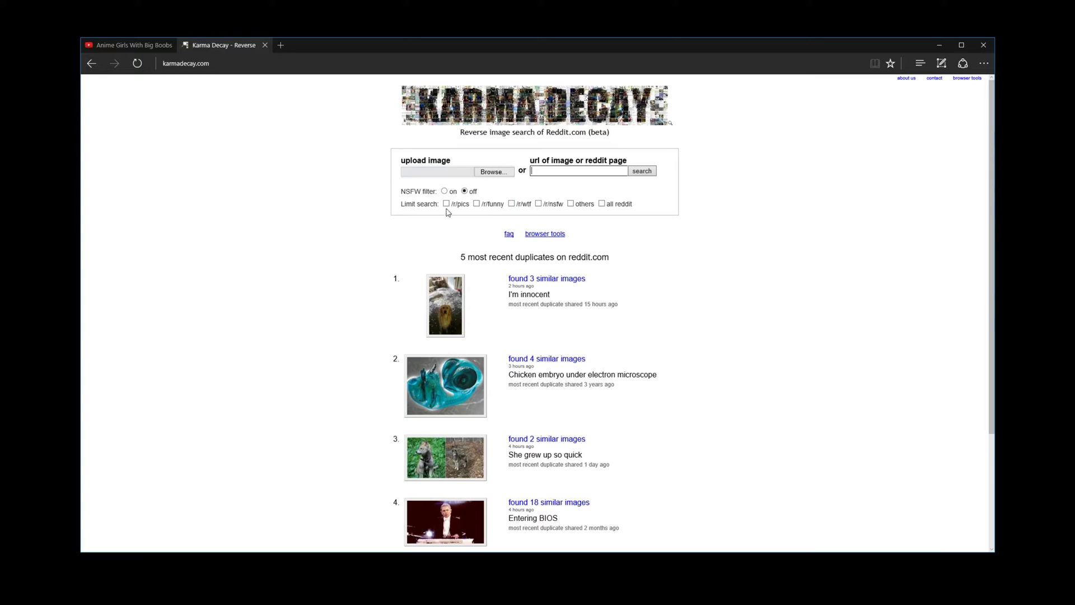
Search Reddit with Capture.PNG on Karma Decay, leaving the NSFW filter off
click(444, 191)
click(465, 191)
click(494, 172)
click(306, 132)
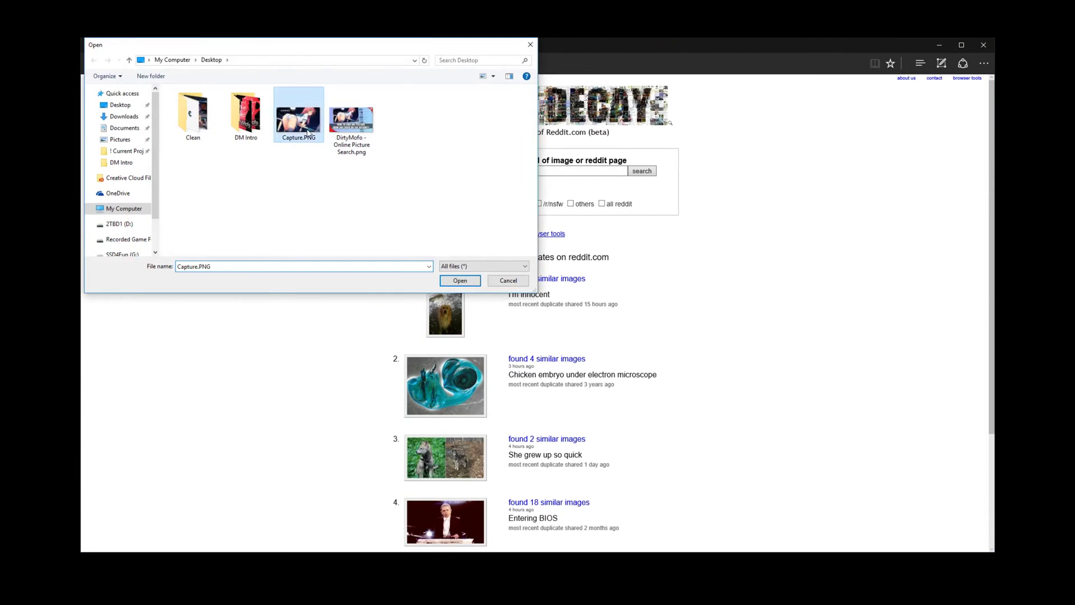
double_click(307, 133)
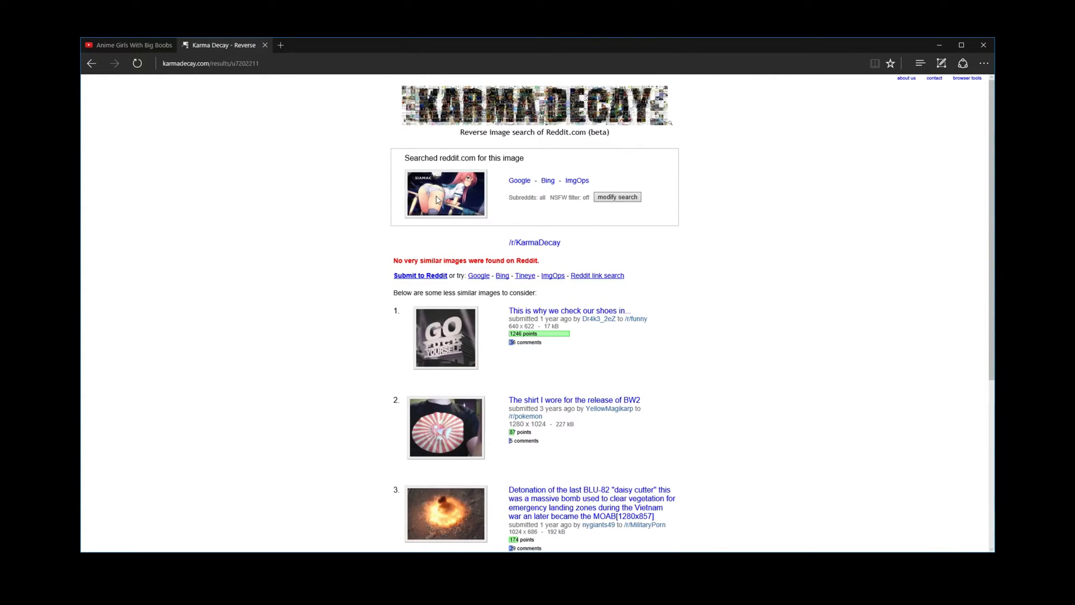
drag(393, 262, 532, 262)
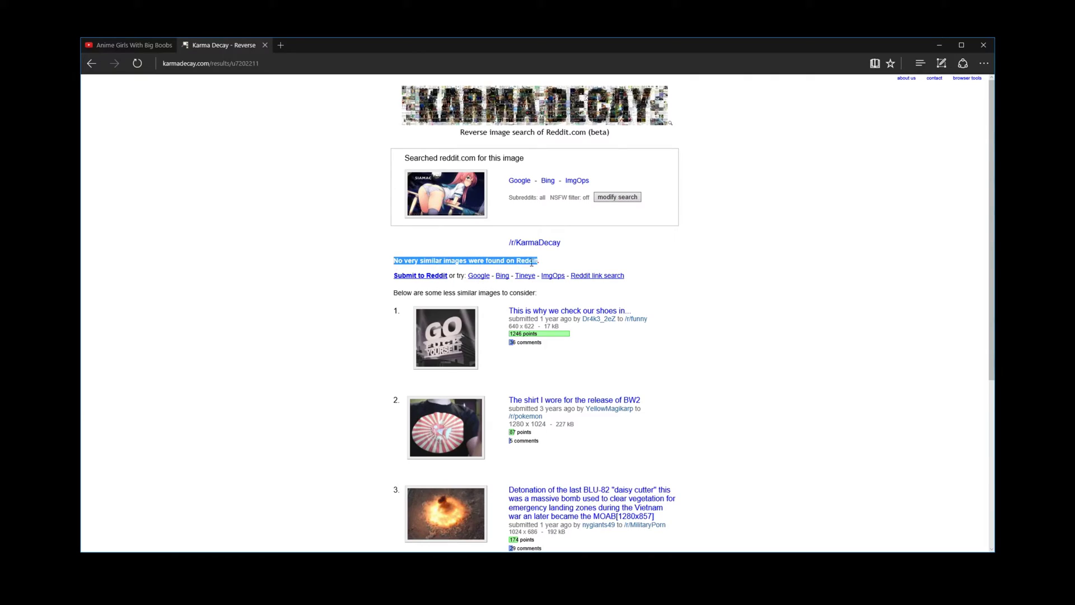
click(787, 242)
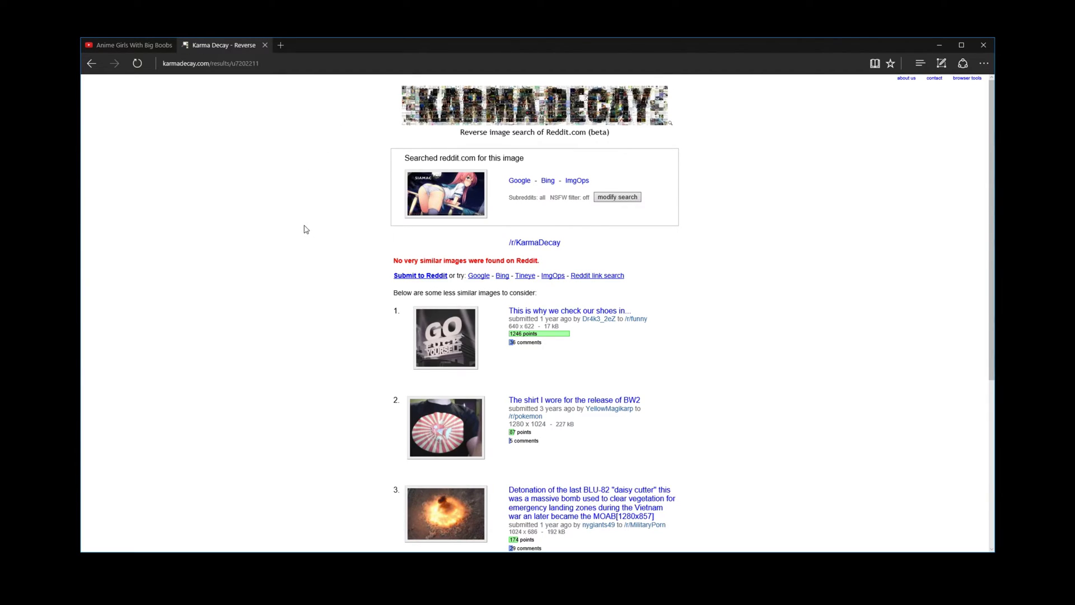
Load tineye.com in place of Karma Decay and focus its image address box
click(264, 64)
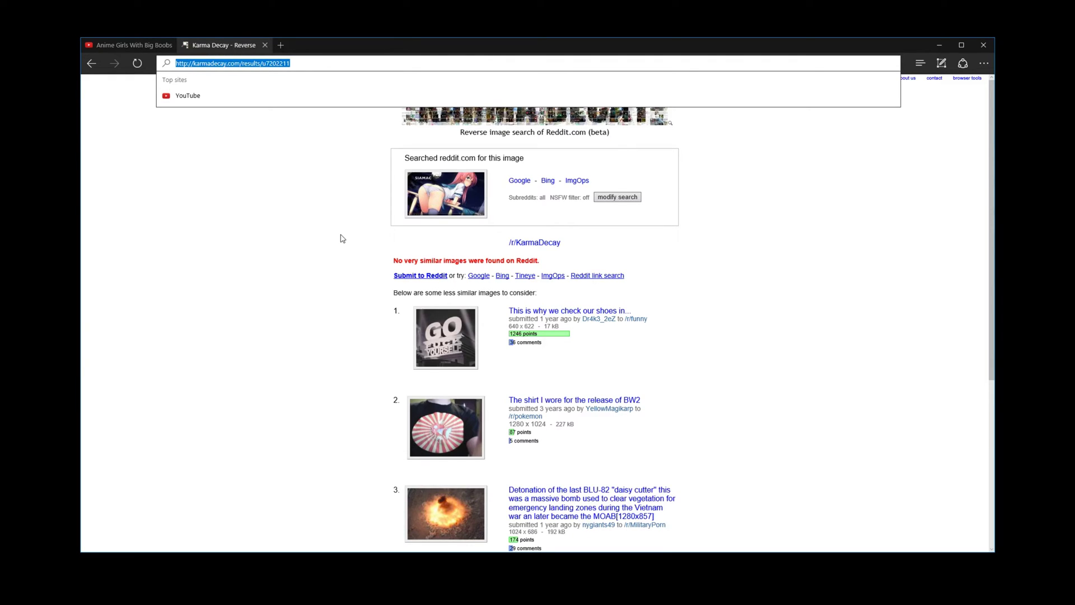
text(tineye.com)
key(Return)
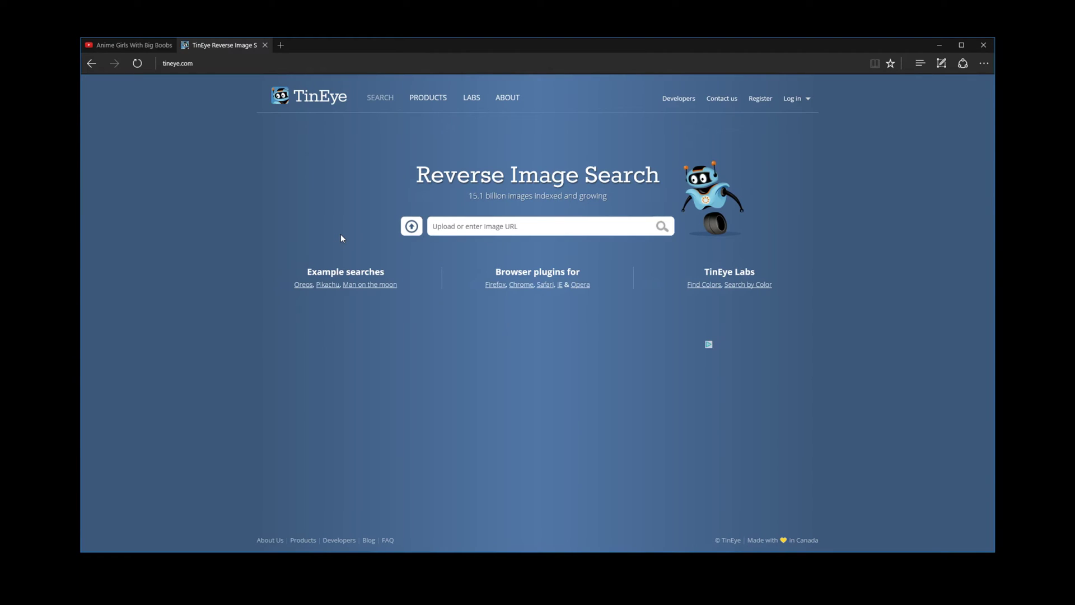
click(520, 225)
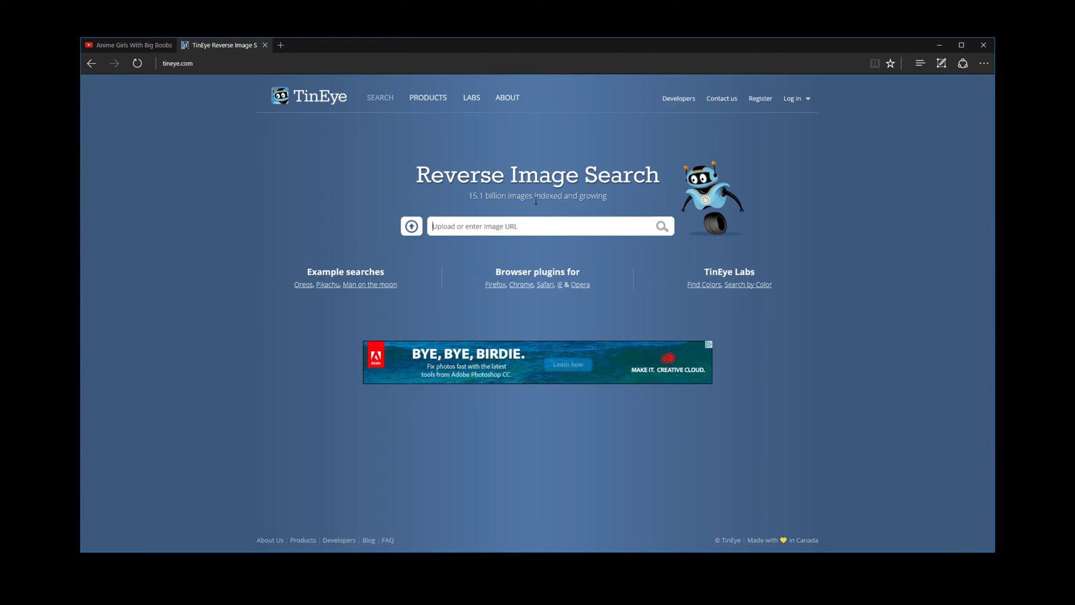
Upload Capture.PNG to TinEye as the reverse-search image
click(409, 227)
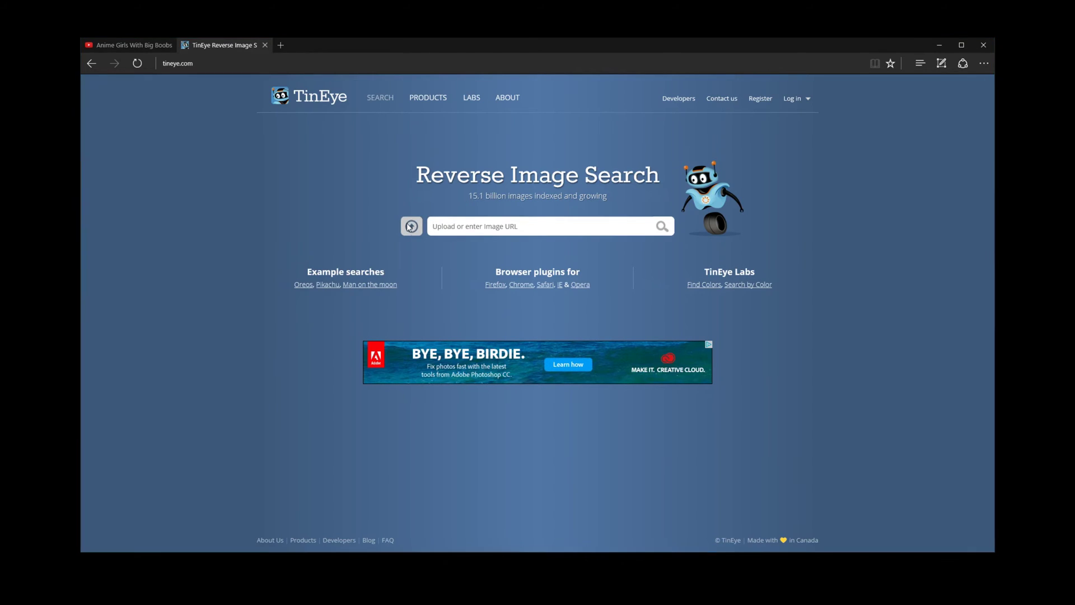
click(297, 123)
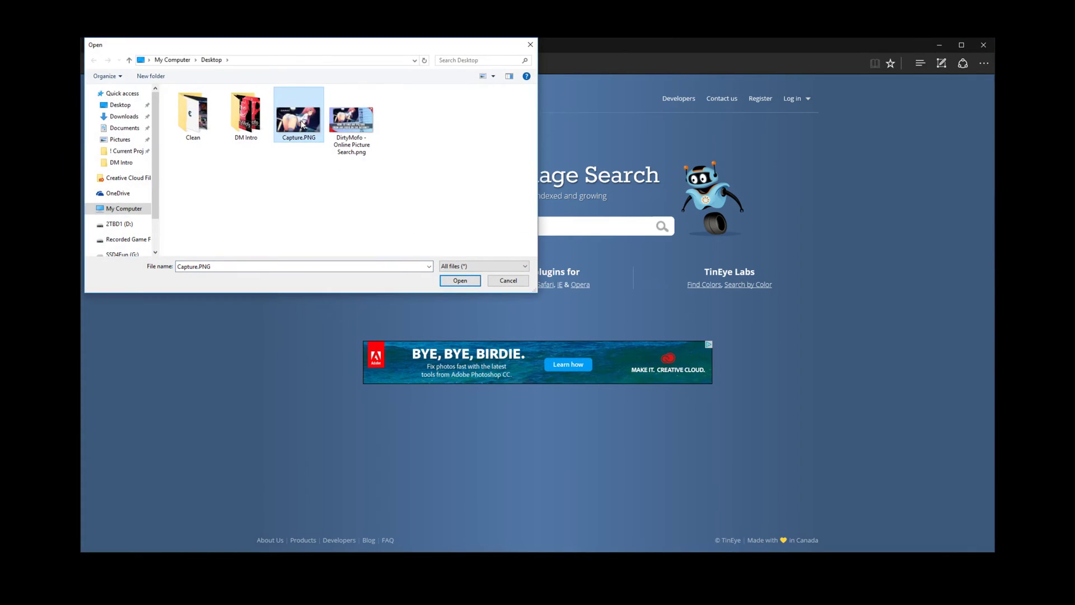
double_click(301, 123)
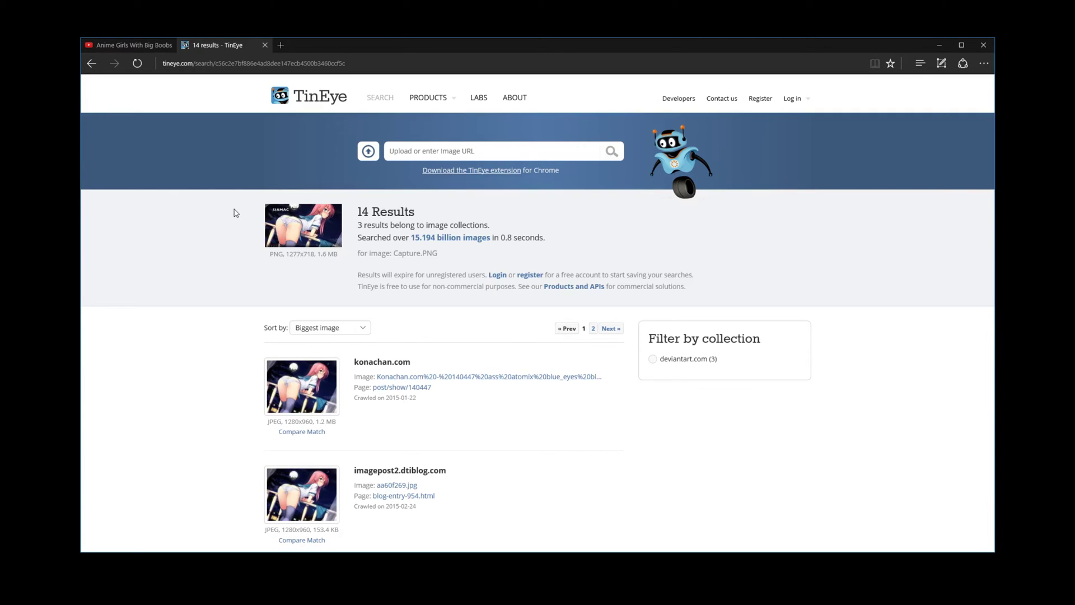
Sort the 14 TinEye results by biggest image, bringing konachan.com to the top
scroll(232, 332, down, 4)
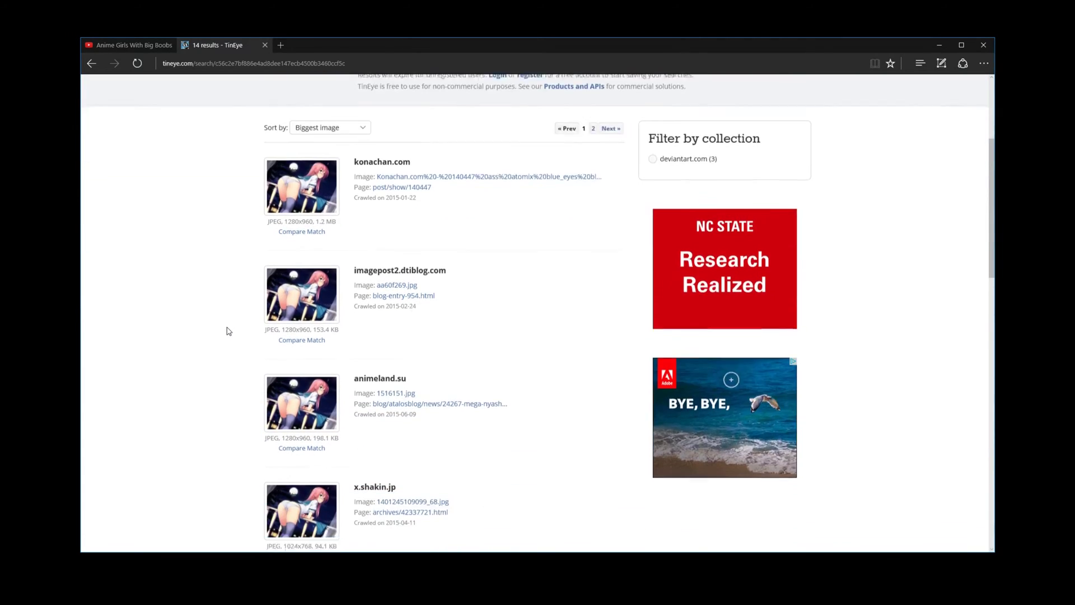
scroll(229, 331, up, 4)
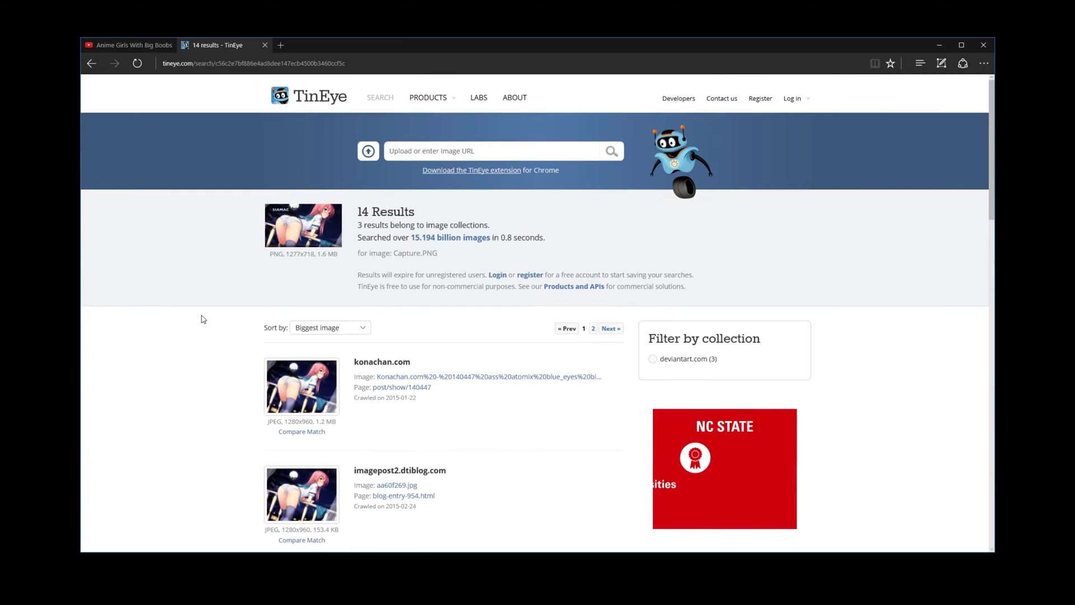
scroll(203, 319, down, 1)
scroll(203, 319, down, 1)
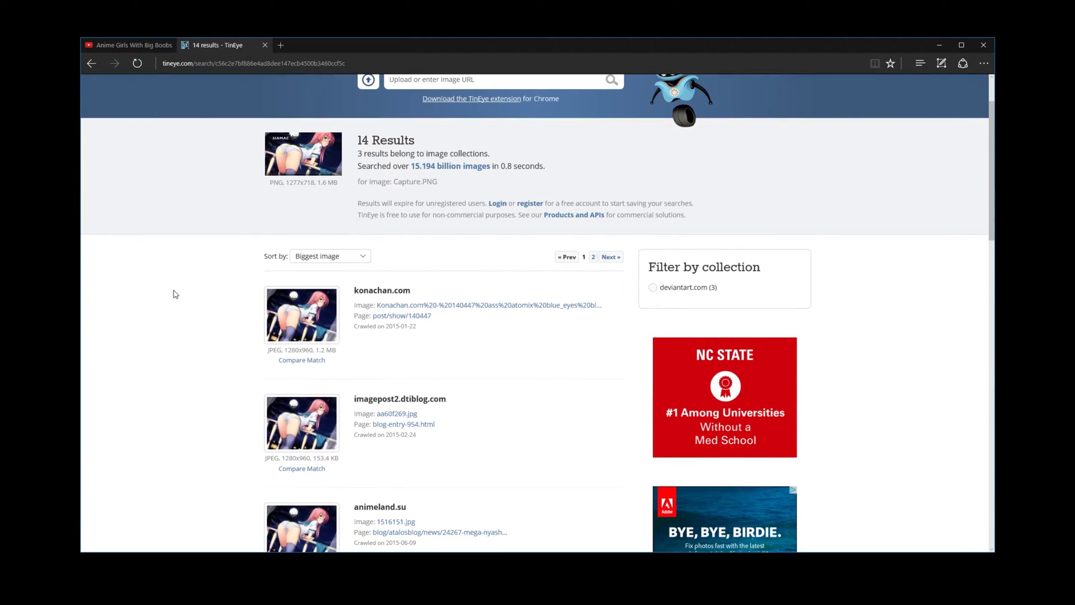
click(323, 256)
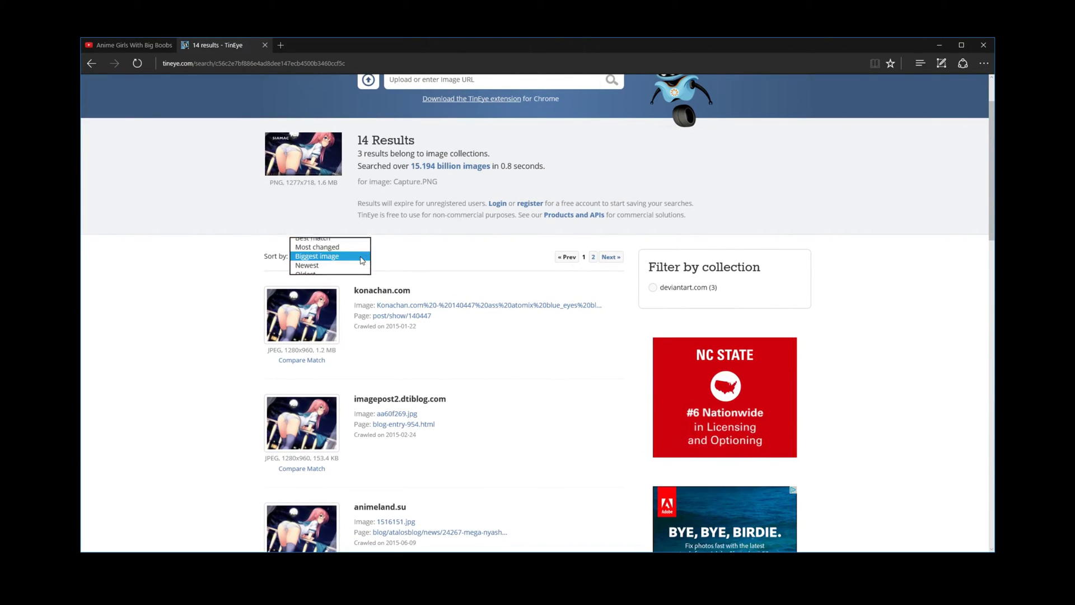
click(331, 257)
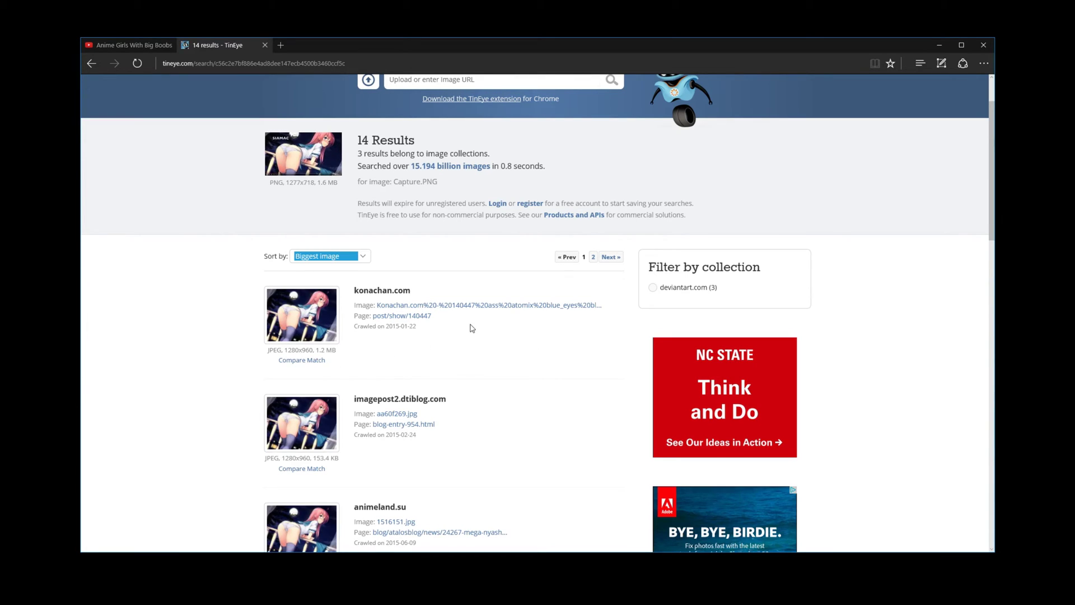
Preview the konachan.com match image in a new tab, close it, then open Konachan post 140447
right_click(422, 310)
click(423, 317)
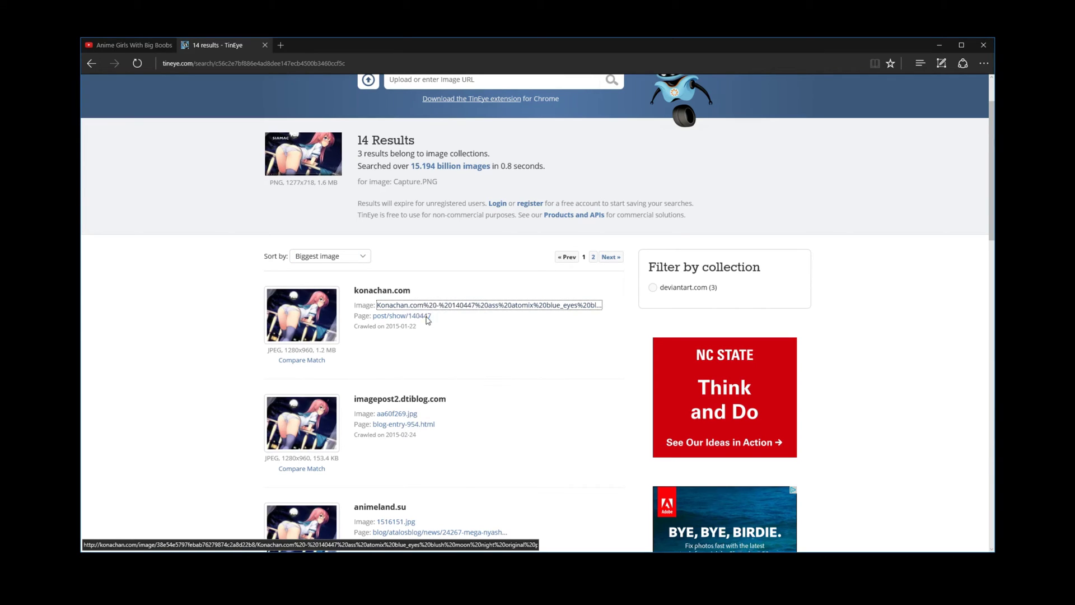
click(303, 42)
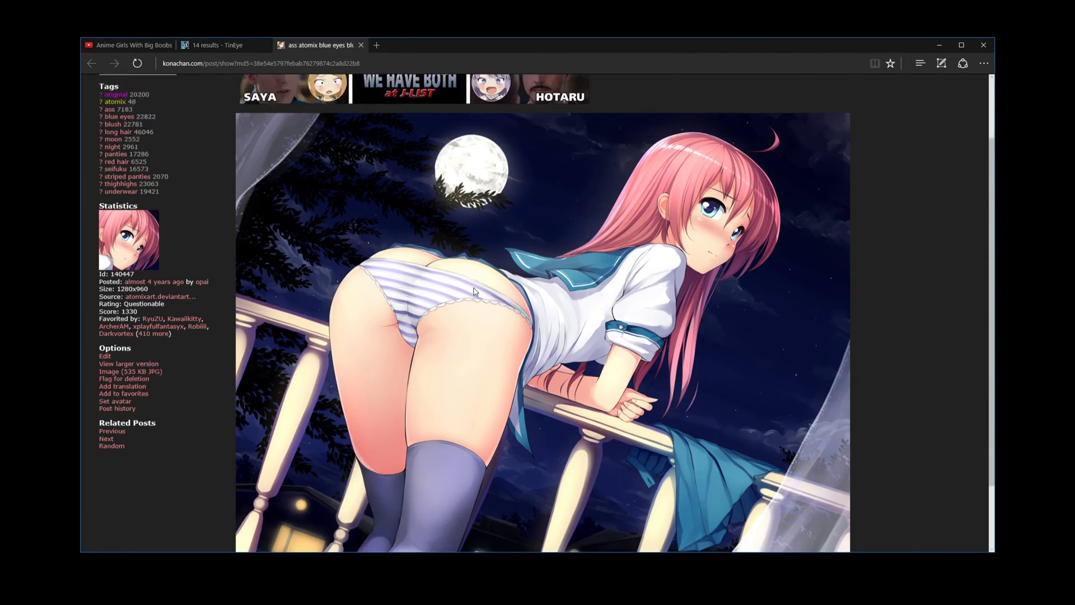
scroll(537, 314, down, 2)
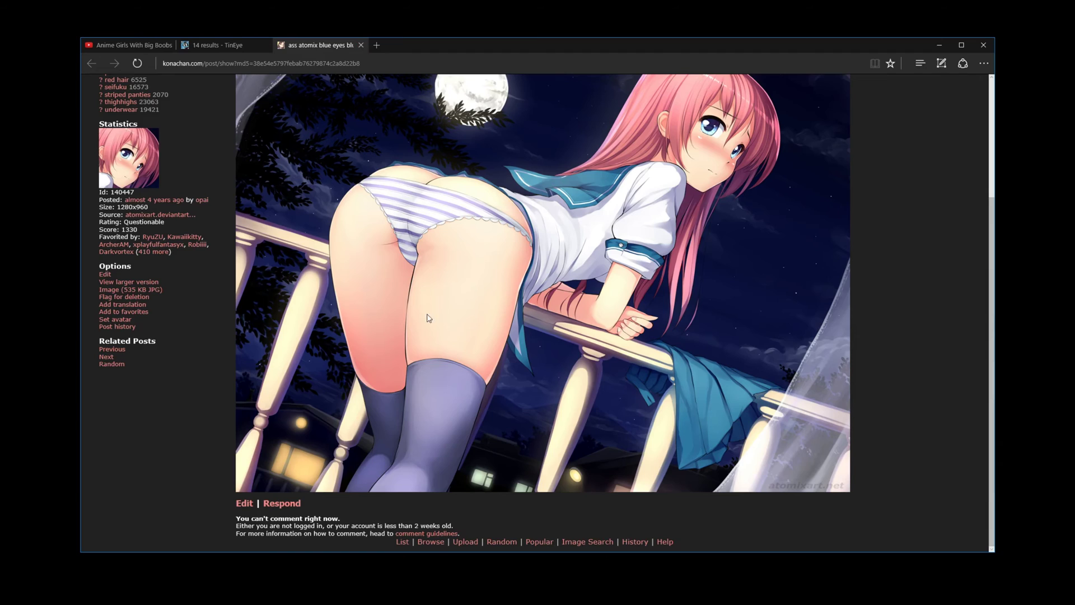
scroll(387, 374, up, 3)
click(361, 45)
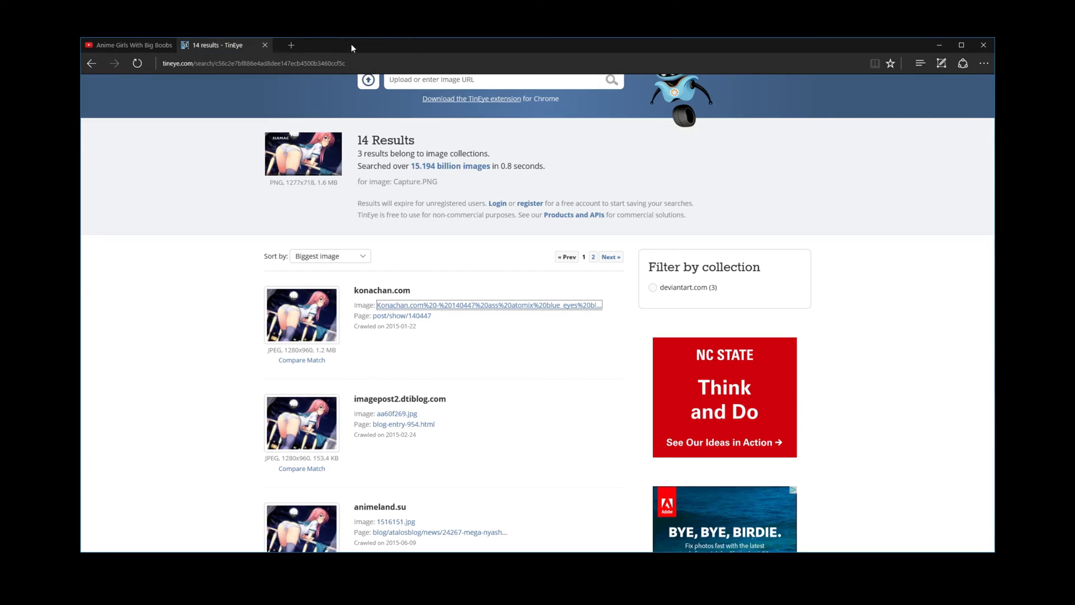
click(402, 317)
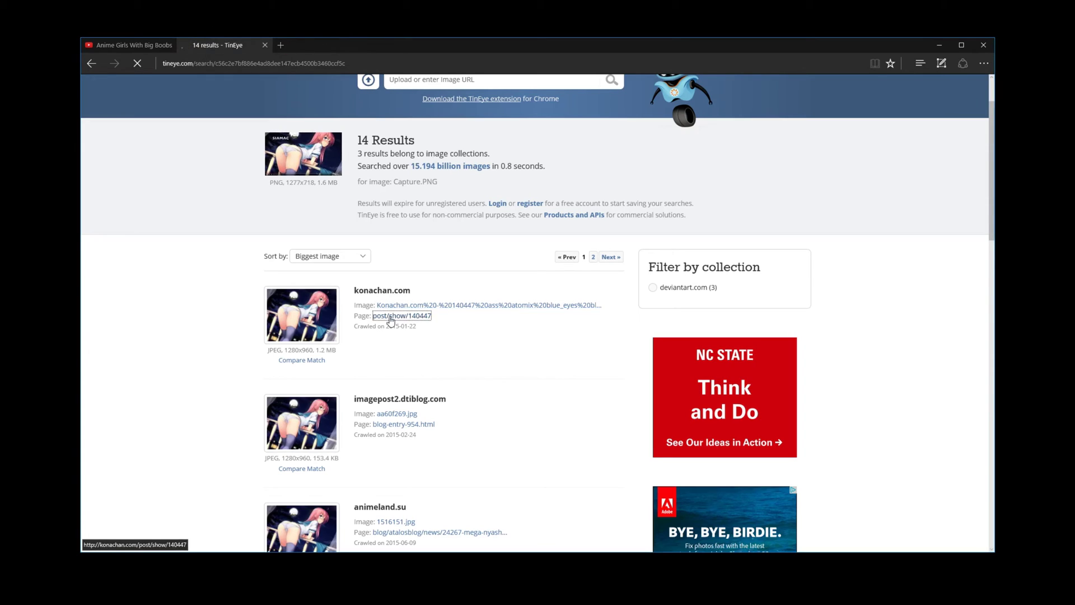
scroll(388, 316, down, 3)
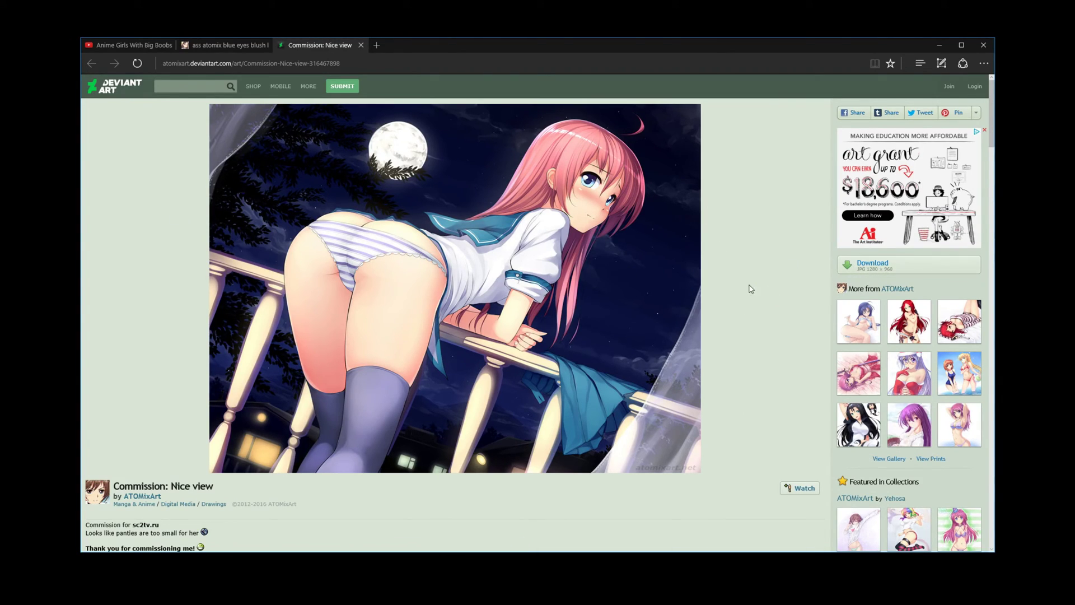
scroll(750, 288, down, 1)
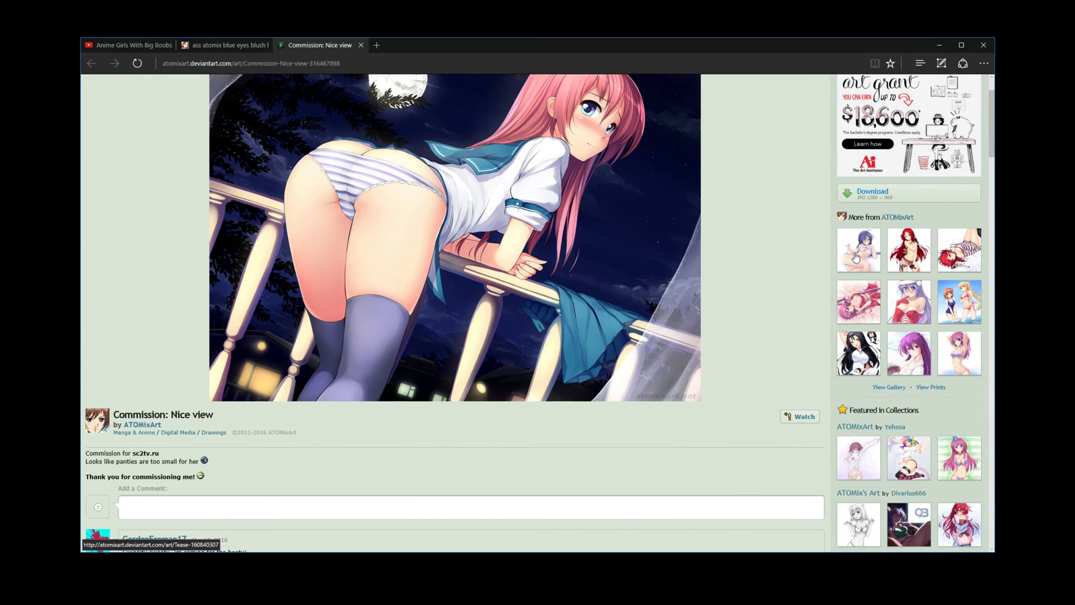
scroll(713, 317, down, 3)
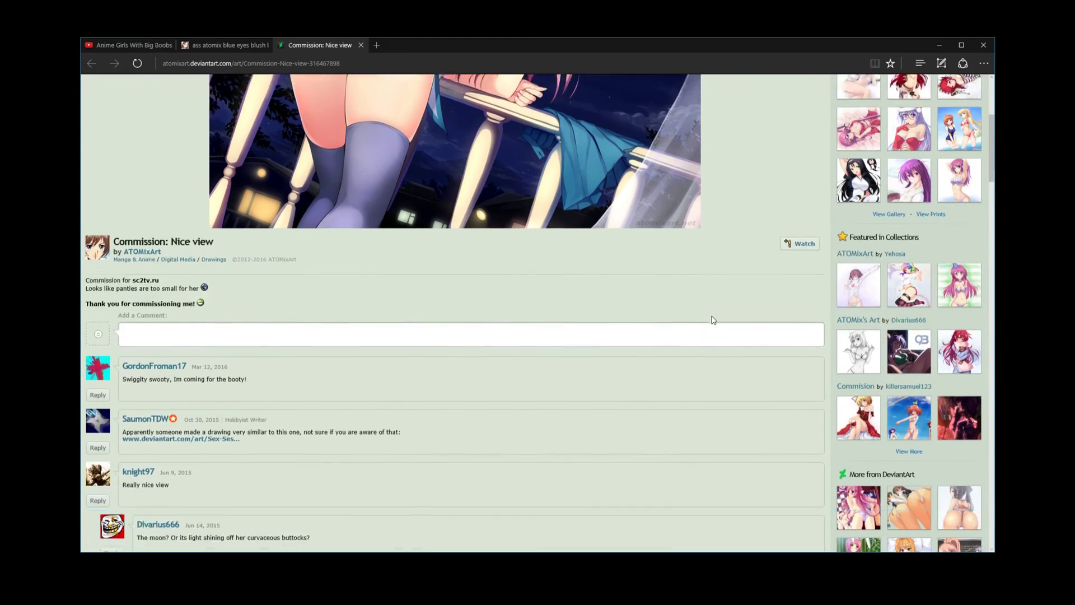
scroll(711, 317, down, 2)
scroll(754, 370, down, 2)
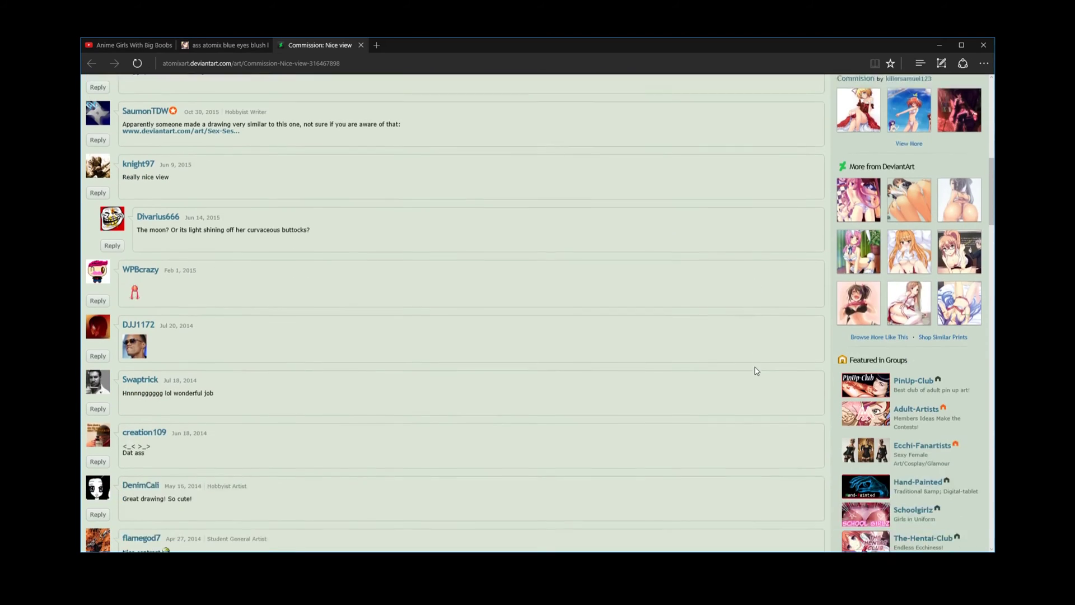
scroll(729, 390, up, 2)
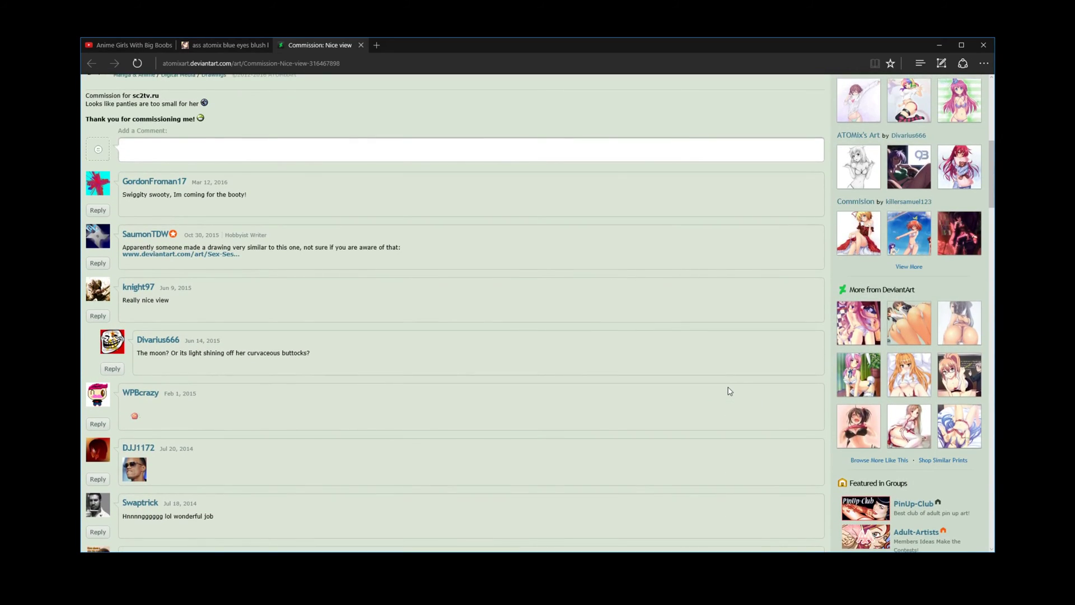
scroll(731, 392, up, 6)
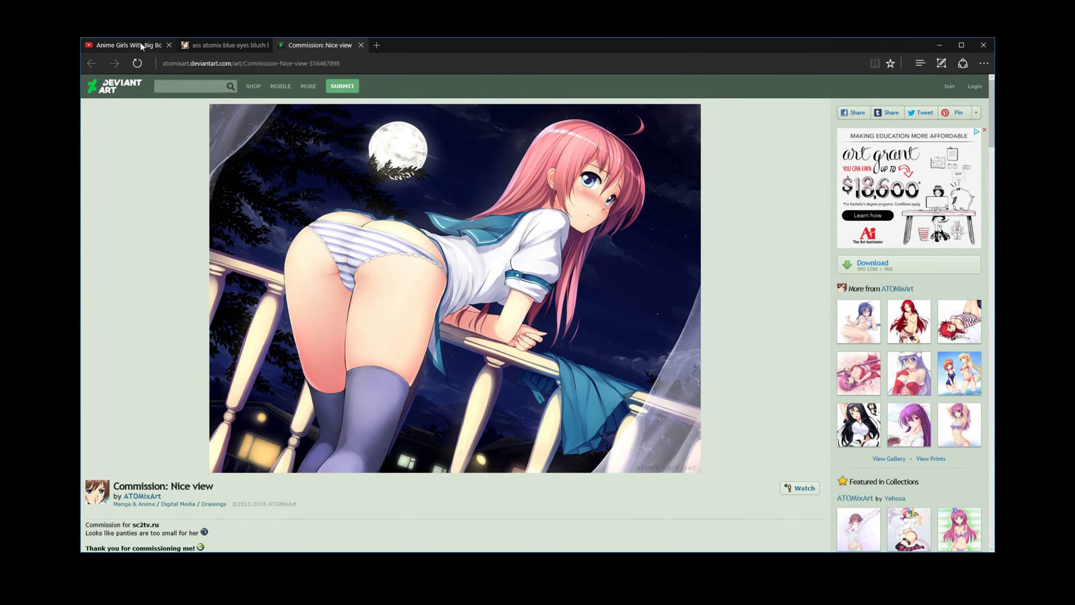
mouse_move(142, 46)
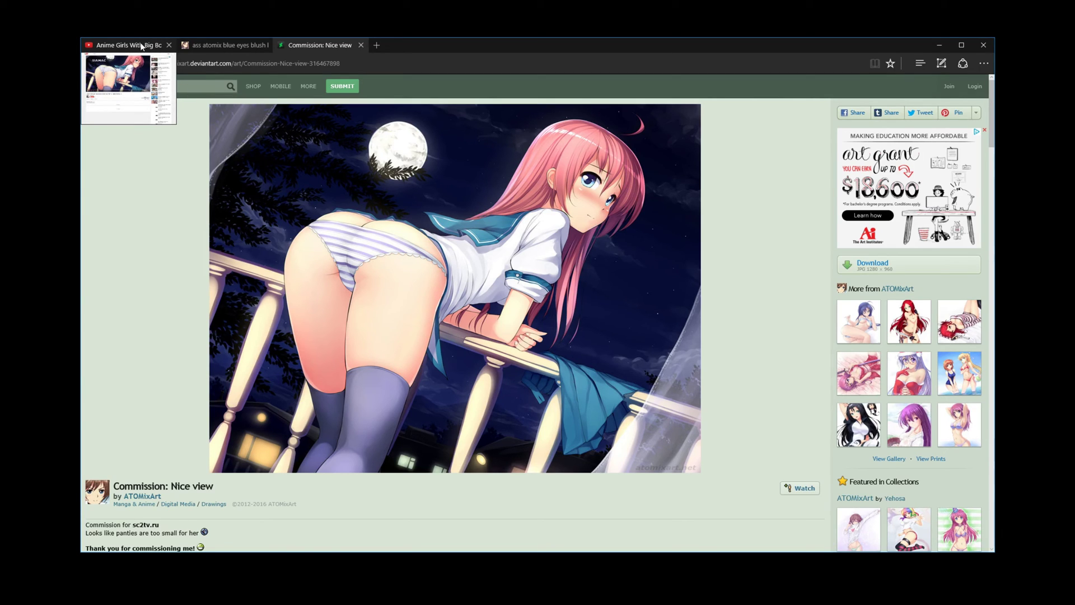
click(129, 45)
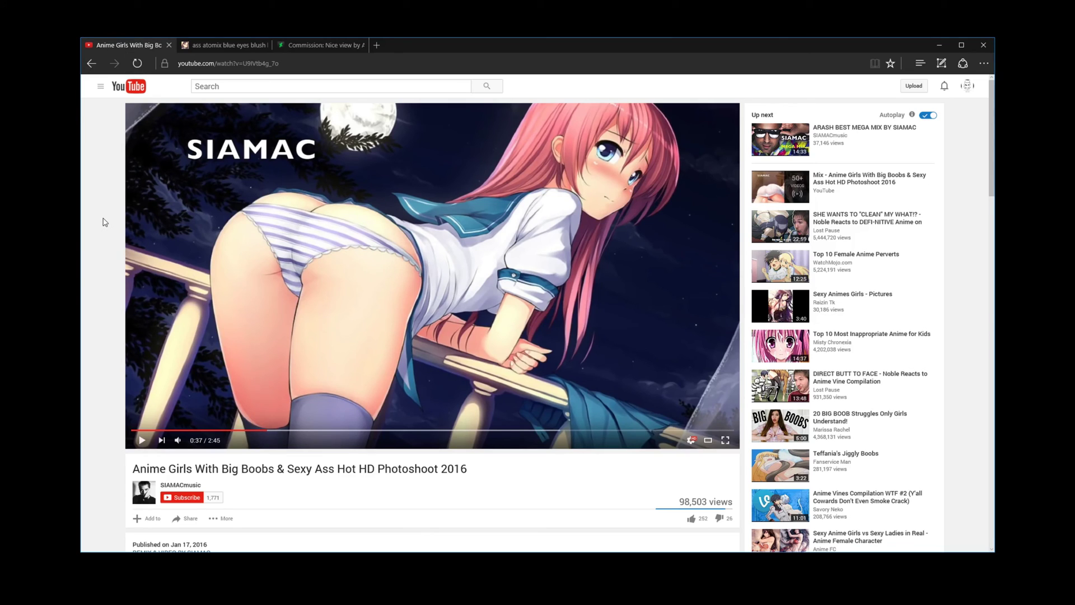
mouse_move(227, 46)
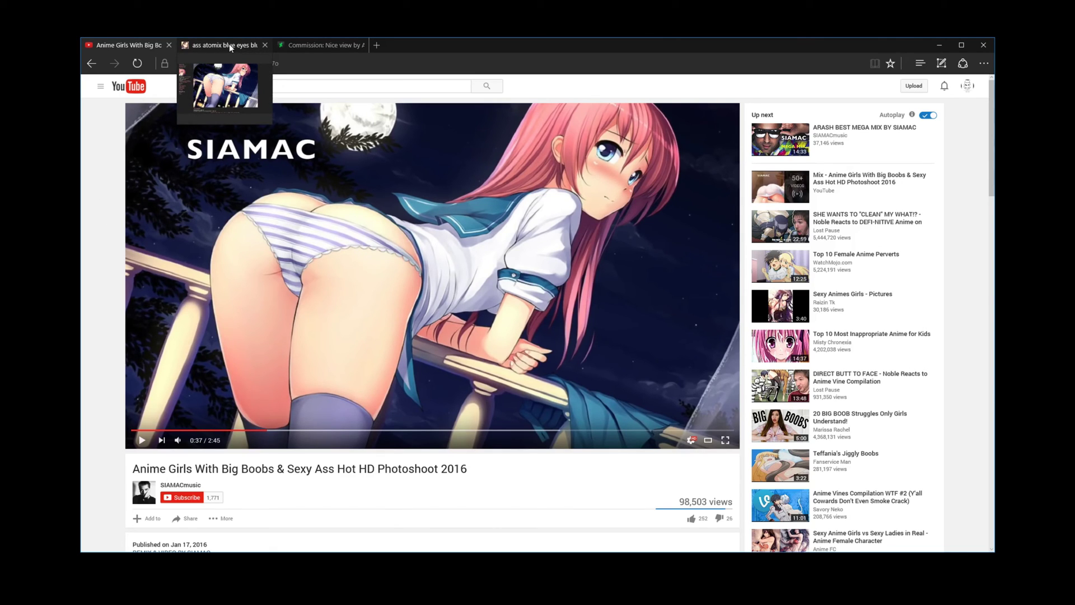
click(229, 45)
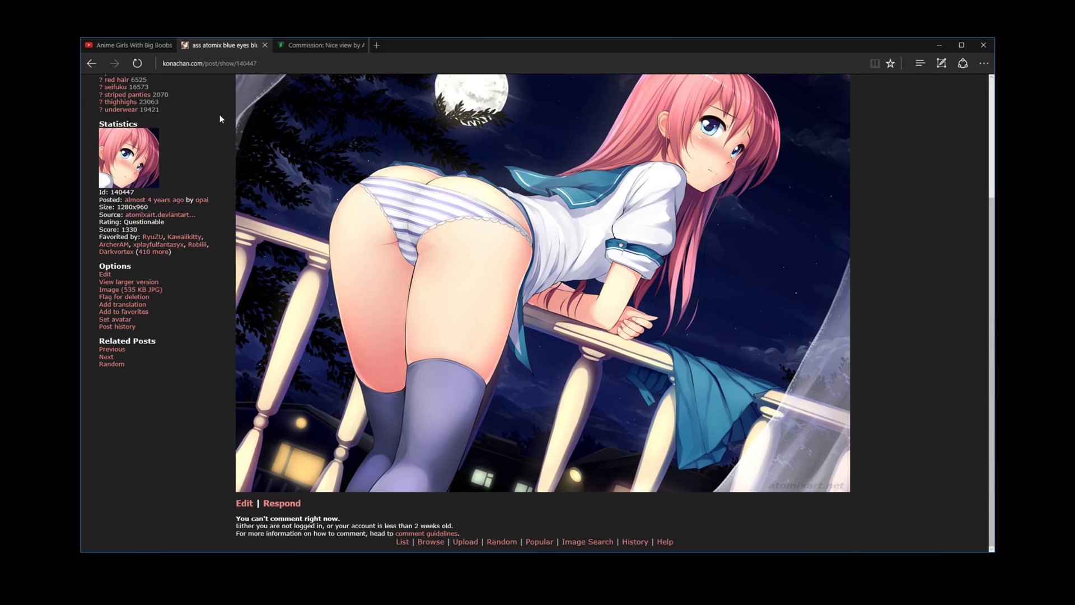
scroll(219, 115, up, 3)
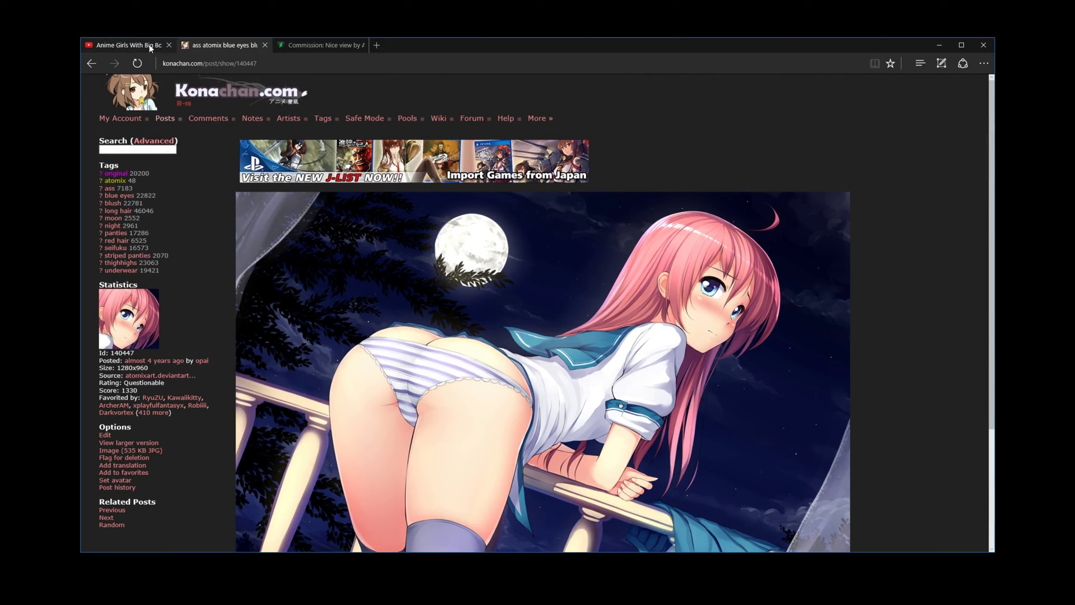
mouse_move(146, 46)
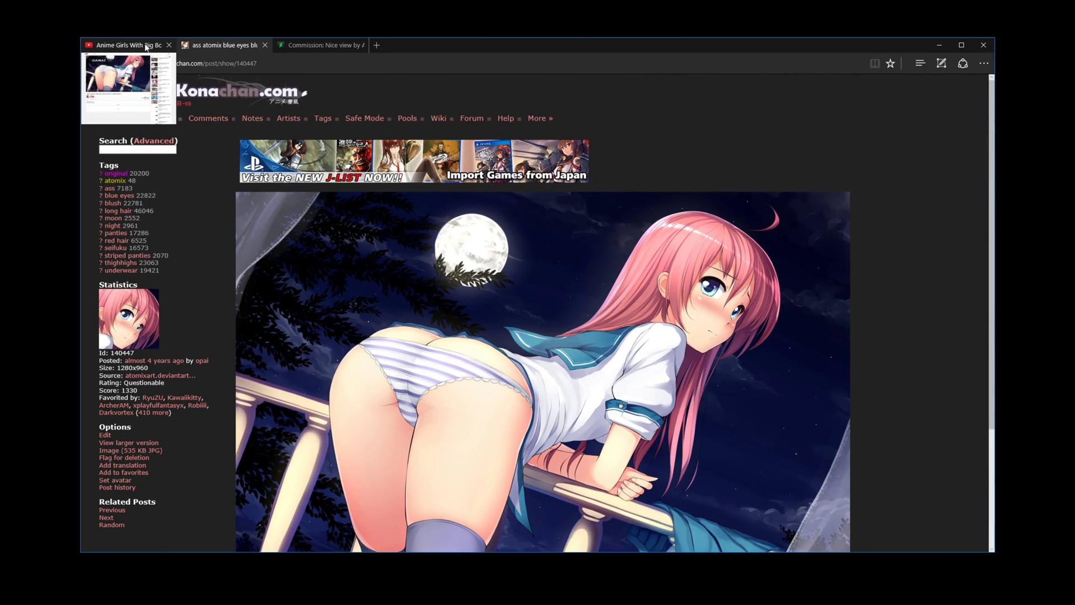
click(293, 47)
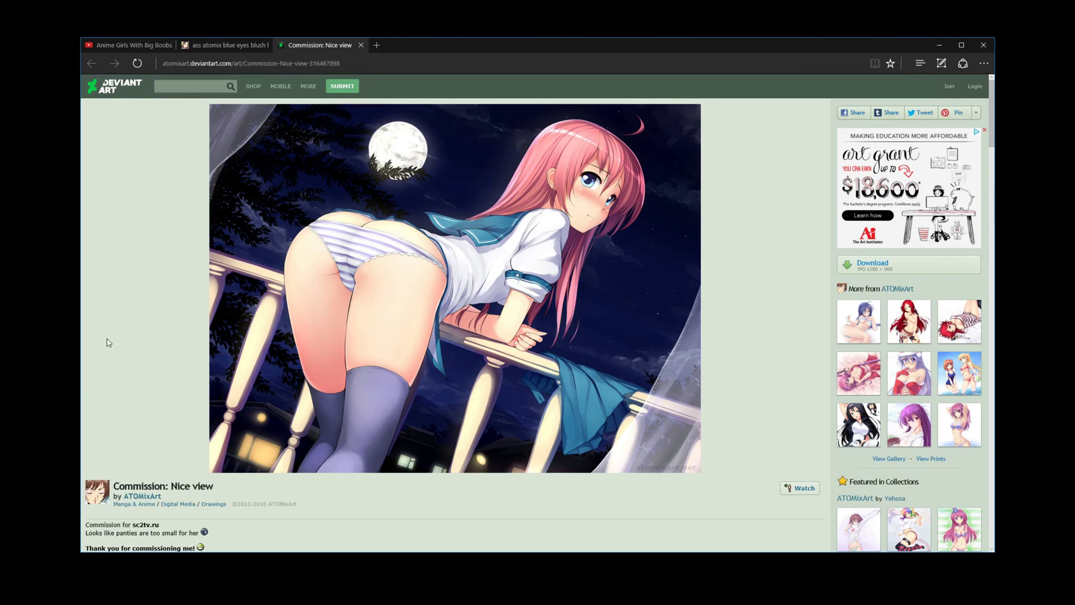